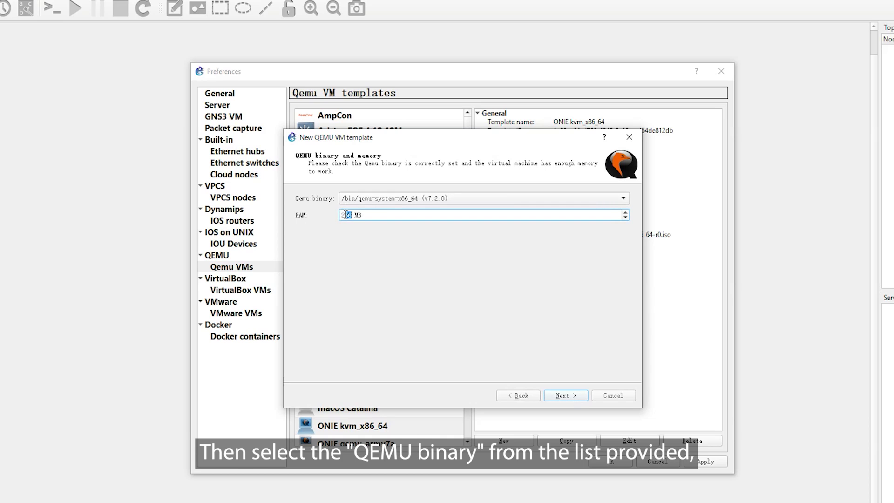
Set the new QEMU VM template's RAM to 2048 MB and accept telnet as the console type.
{"action": "left_click_drag", "start_coordinate": [345, 215], "coordinate": [340, 213]}
{"action": "type", "text": "2"}
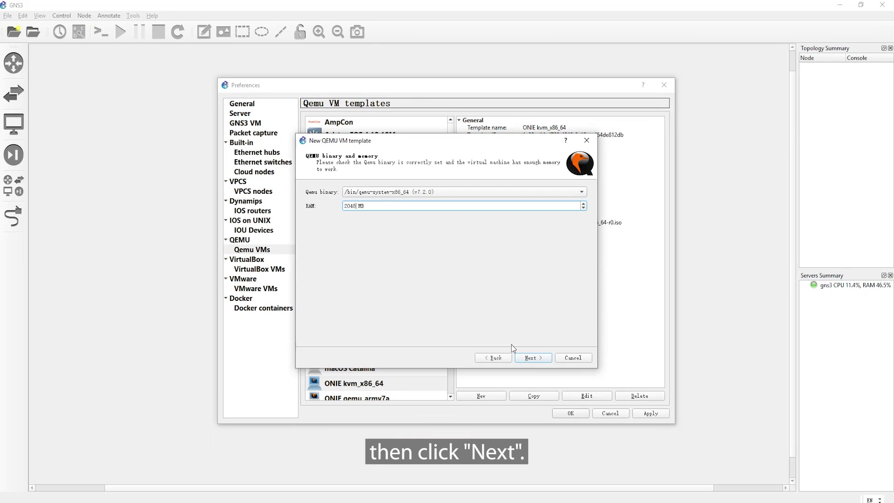
{"action": "left_click", "coordinate": [531, 358]}
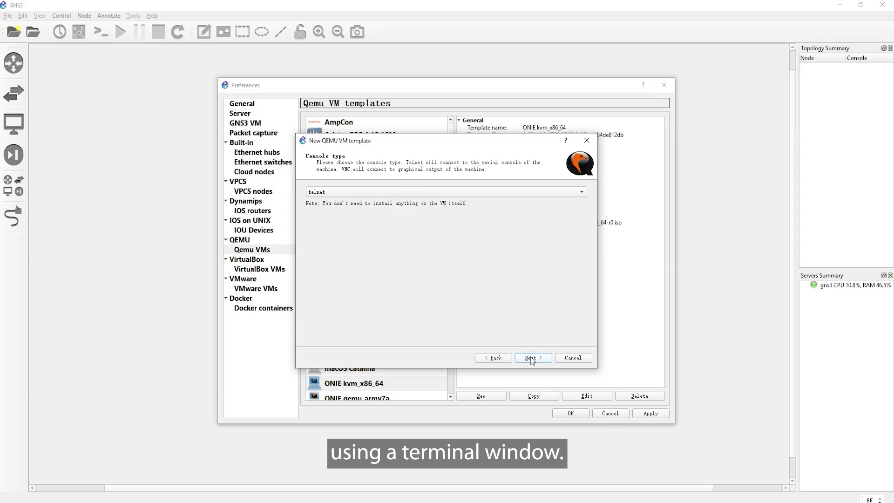
{"action": "left_click", "coordinate": [531, 358]}
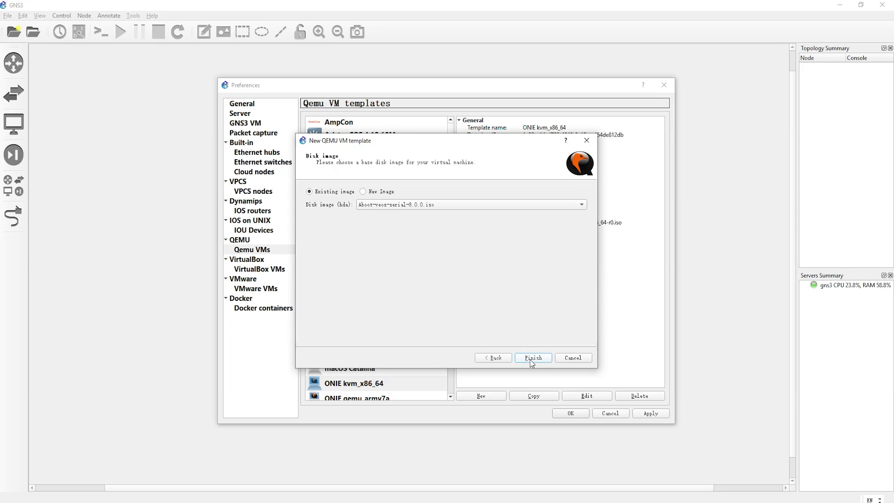
Use picos-4.4.0-8bb70fb8fa-x86v.qcow2 from Downloads as the new disk image and finish creating the template.
{"action": "left_click", "coordinate": [363, 192]}
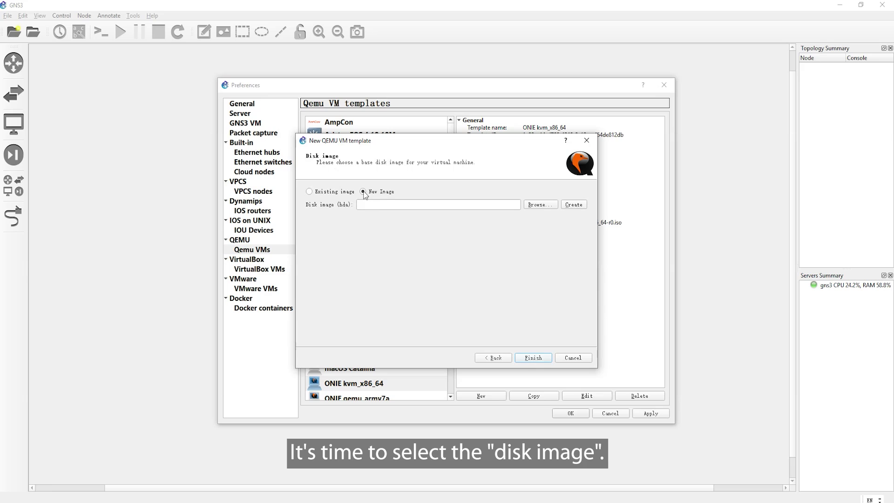
{"action": "left_click", "coordinate": [540, 205]}
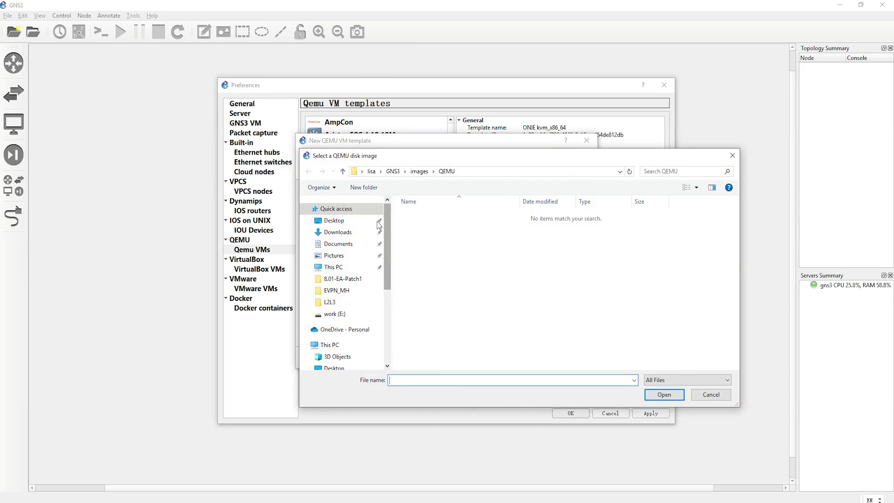
{"action": "left_click", "coordinate": [345, 233]}
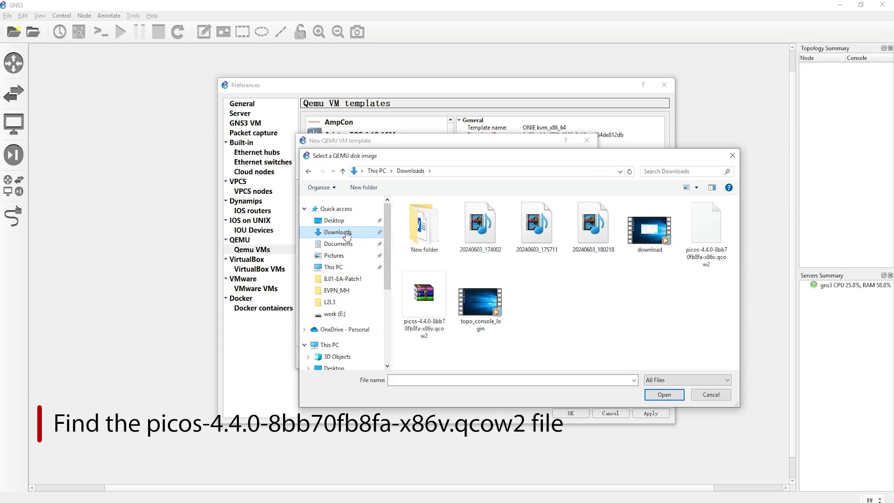
{"action": "left_click", "coordinate": [707, 233]}
{"action": "left_click", "coordinate": [664, 394]}
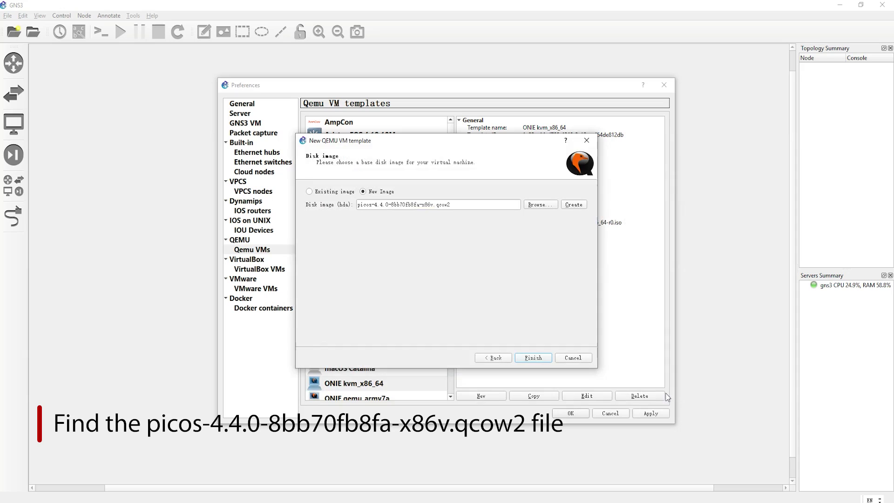
{"action": "left_click", "coordinate": [539, 362]}
Edit the PICOS-4.4.0 template, set its number of network adapters to 5, and return to its general settings.
{"action": "left_click", "coordinate": [585, 397]}
{"action": "left_click", "coordinate": [439, 146]}
{"action": "double_click", "coordinate": [437, 161]}
{"action": "type", "text": "5"}
{"action": "left_click", "coordinate": [353, 146]}
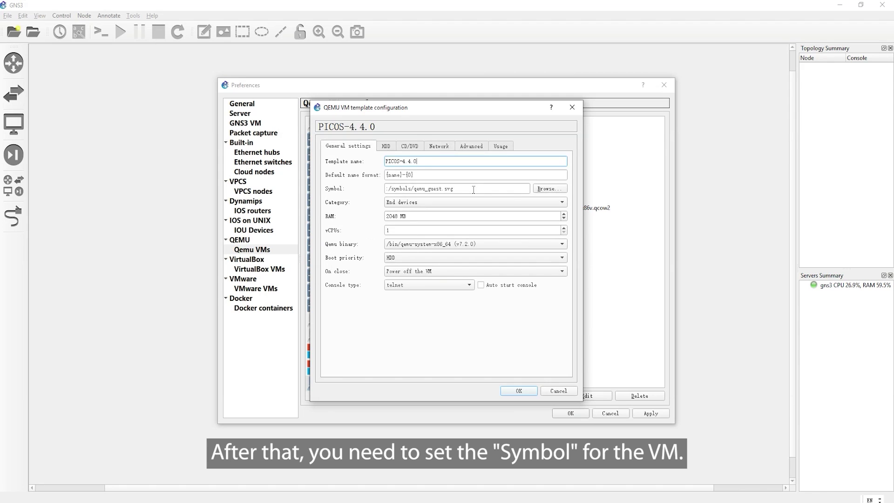
Set the template's symbol to the multilayer_switch icon from the Classic group of the symbols library.
{"action": "left_click", "coordinate": [544, 188]}
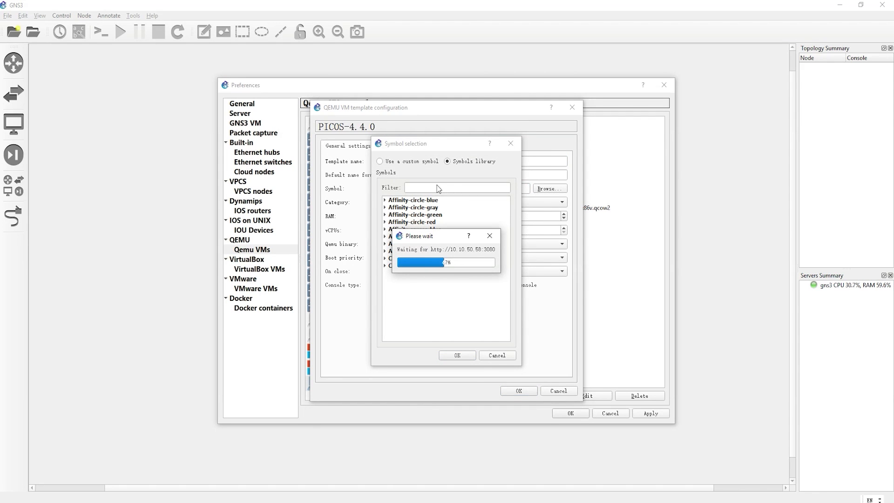
{"action": "key", "text": "Escape"}
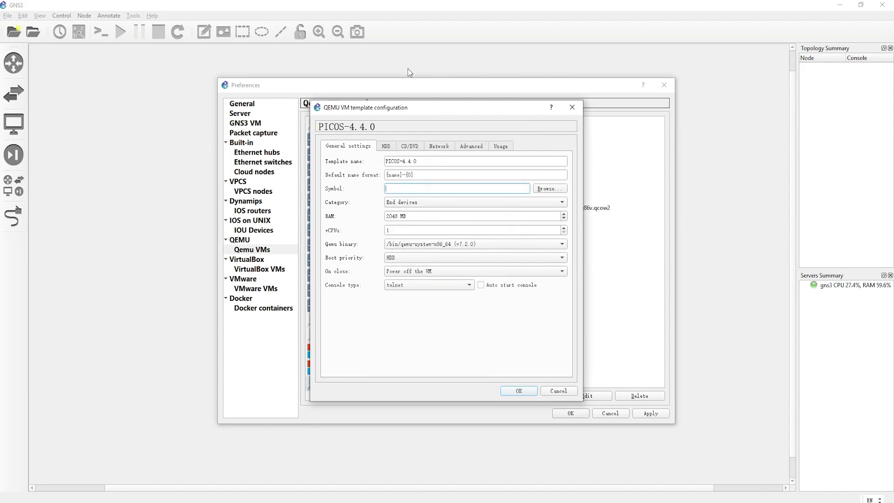
{"action": "left_click", "coordinate": [549, 189]}
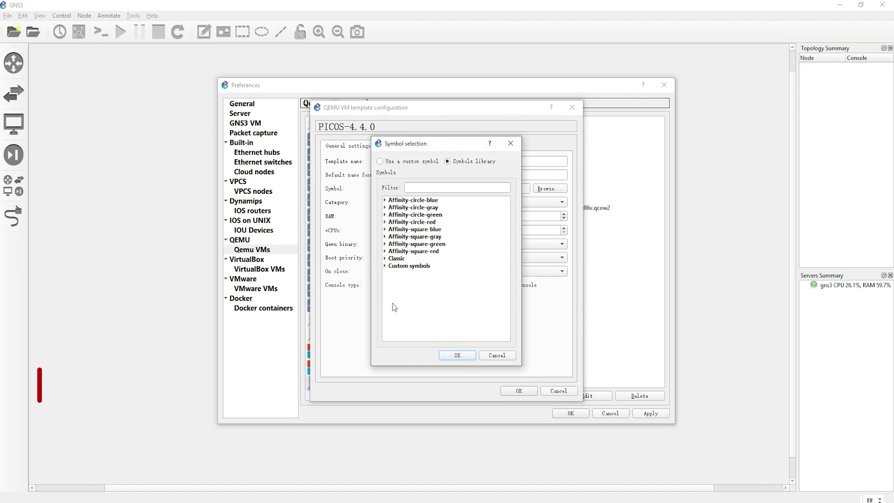
{"action": "left_click", "coordinate": [384, 265]}
{"action": "left_click", "coordinate": [386, 251]}
{"action": "scroll", "coordinate": [419, 279], "scroll_direction": "down", "scroll_amount": 4}
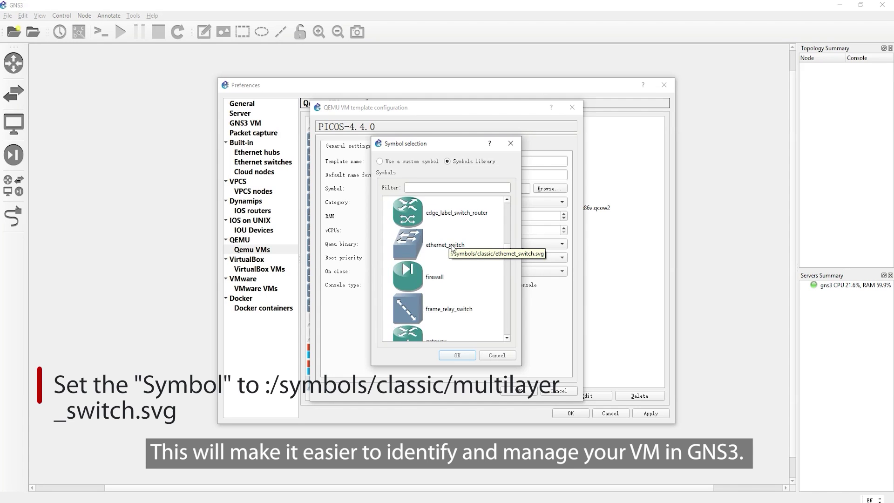
{"action": "scroll", "coordinate": [450, 249], "scroll_direction": "down", "scroll_amount": 5}
{"action": "left_click", "coordinate": [447, 212]}
{"action": "left_click", "coordinate": [457, 355]}
Review the template's network and general settings, save the template configuration and apply the preferences.
{"action": "left_click", "coordinate": [438, 148]}
{"action": "left_click", "coordinate": [351, 147]}
{"action": "left_click", "coordinate": [518, 391]}
{"action": "left_click", "coordinate": [651, 413]}
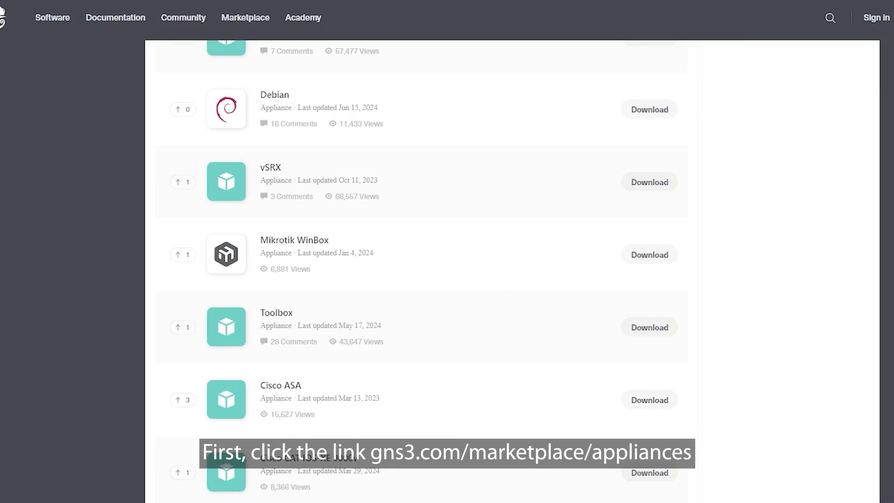
Find Debian among the GNS3 marketplace appliances in the browser and download debian-11.8.qcow2 and debian.gns3a.
{"action": "scroll", "coordinate": [325, 47], "scroll_direction": "up", "scroll_amount": 10}
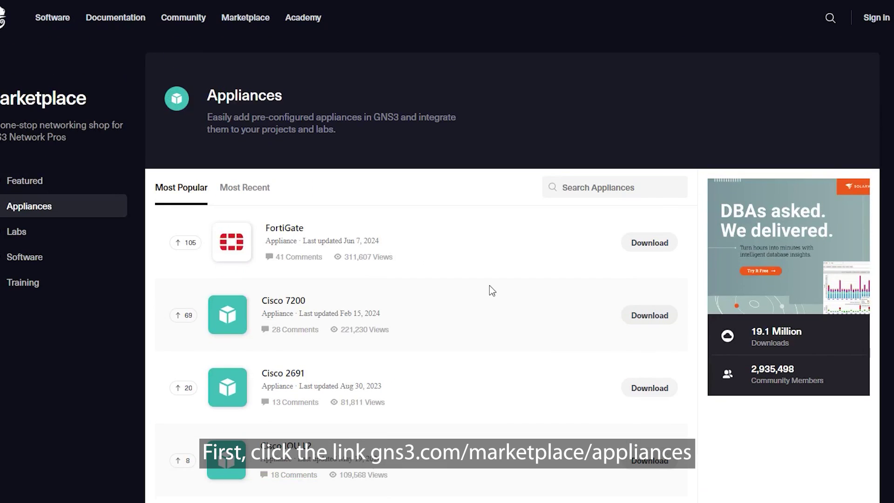
{"action": "scroll", "coordinate": [502, 287], "scroll_direction": "down", "scroll_amount": 20}
{"action": "scroll", "coordinate": [492, 288], "scroll_direction": "up", "scroll_amount": 1}
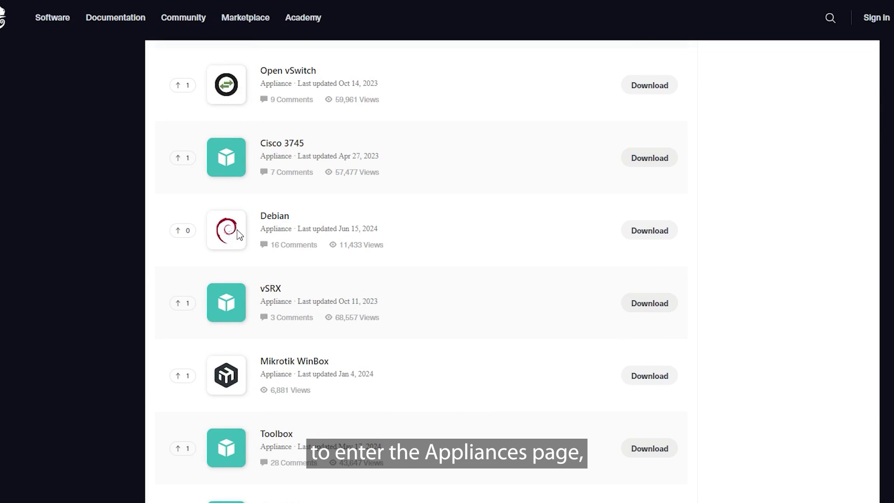
{"action": "left_click", "coordinate": [263, 236]}
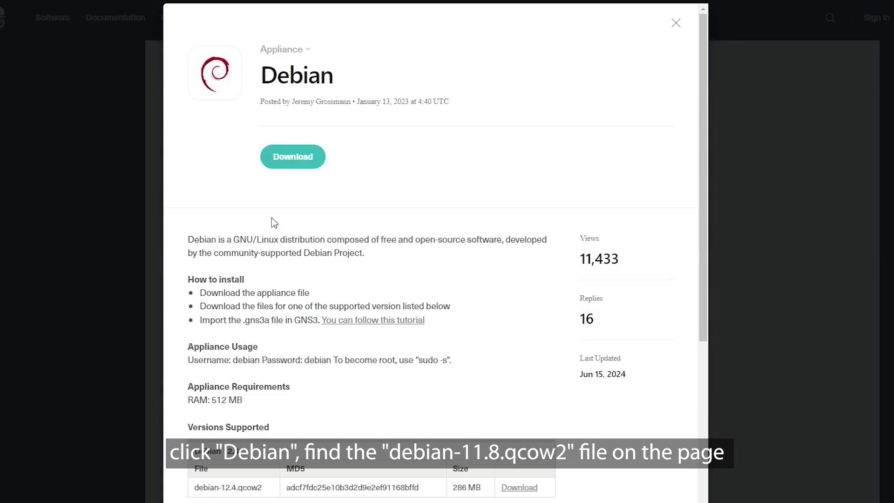
{"action": "scroll", "coordinate": [343, 408], "scroll_direction": "down", "scroll_amount": 3}
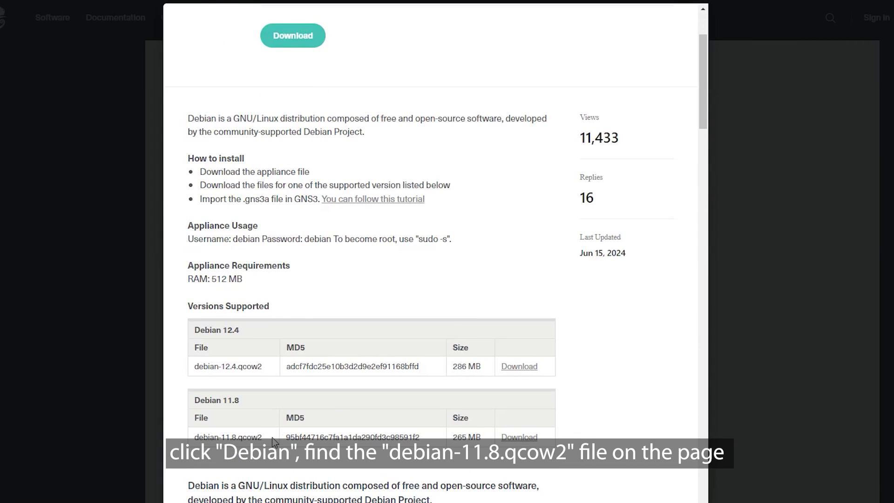
{"action": "left_click_drag", "start_coordinate": [274, 441], "coordinate": [204, 437]}
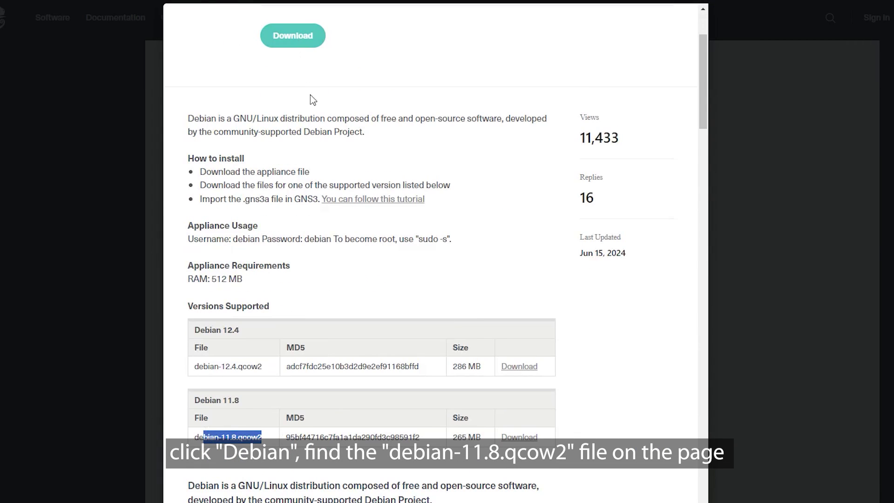
{"action": "left_click", "coordinate": [510, 440]}
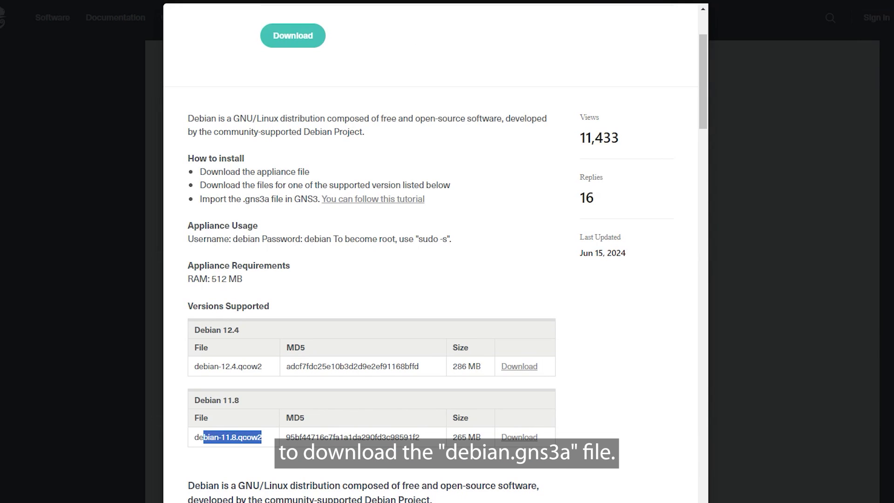
{"action": "left_click", "coordinate": [772, 119]}
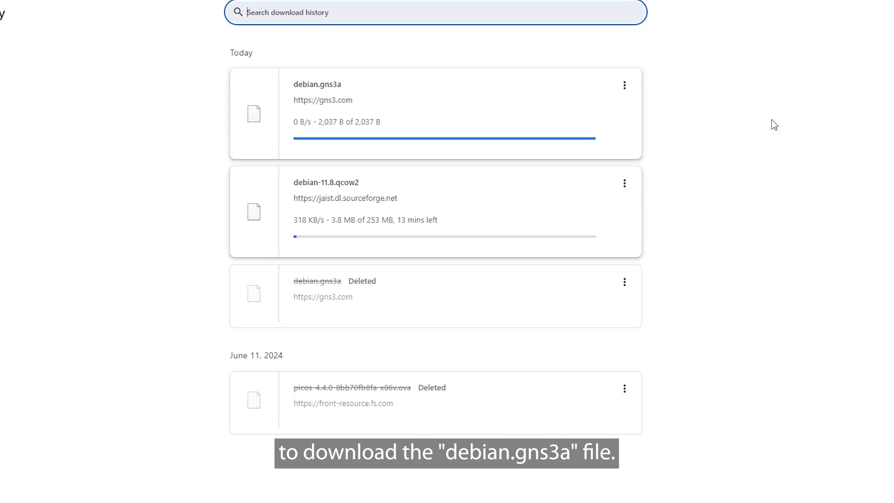
Remove the entries of deleted files from the browser's download history, keeping the new Debian downloads.
{"action": "left_click", "coordinate": [624, 293]}
{"action": "left_click", "coordinate": [583, 301]}
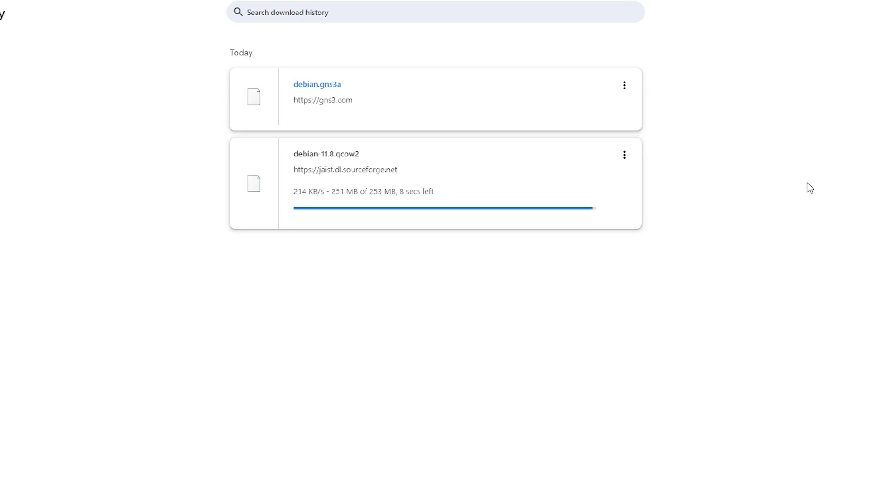
{"action": "left_click", "coordinate": [624, 156]}
{"action": "left_click", "coordinate": [587, 161]}
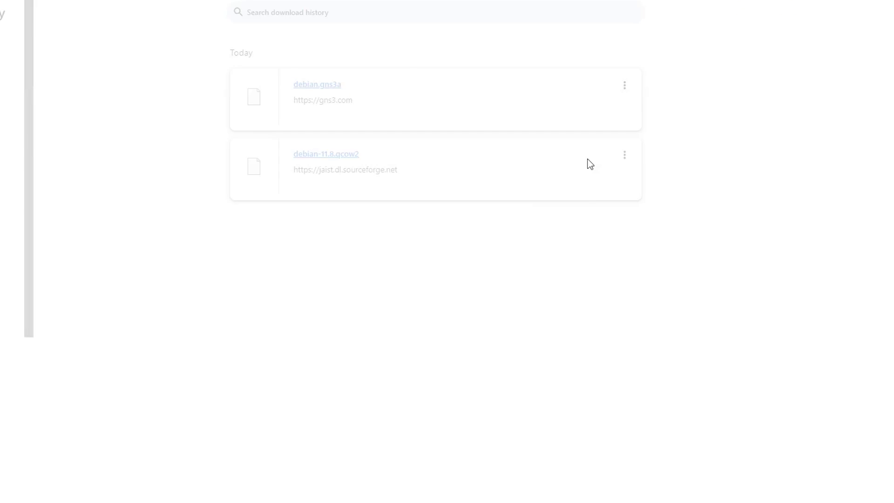
Switch to GNS3, import the debian appliance file from Downloads, and choose to install it on the main server.
{"action": "mouse_move", "coordinate": [272, 42]}
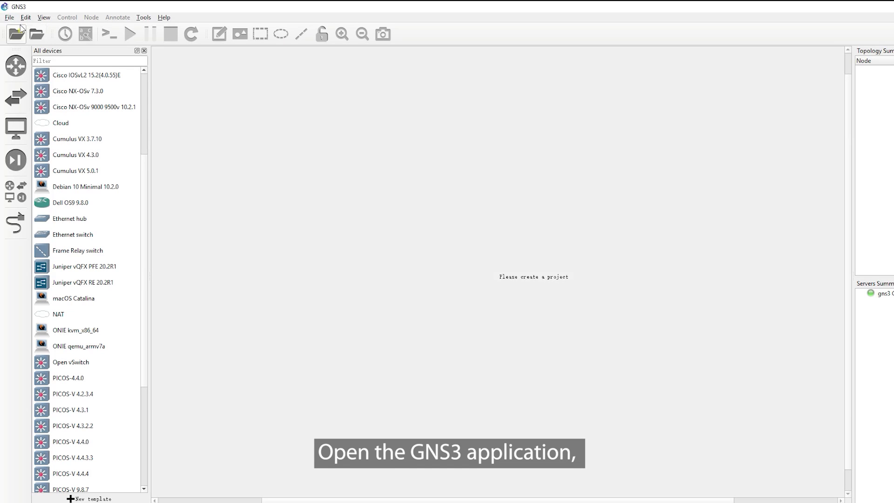
{"action": "left_click", "coordinate": [9, 19]}
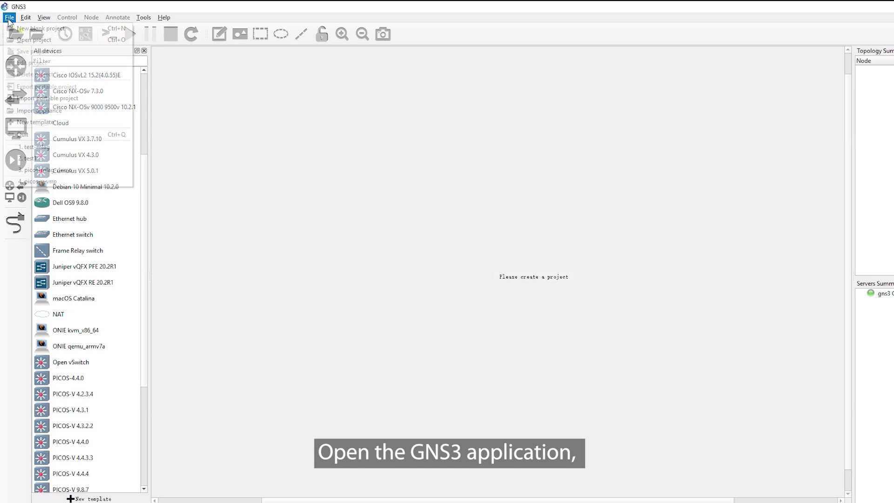
{"action": "left_click", "coordinate": [68, 116]}
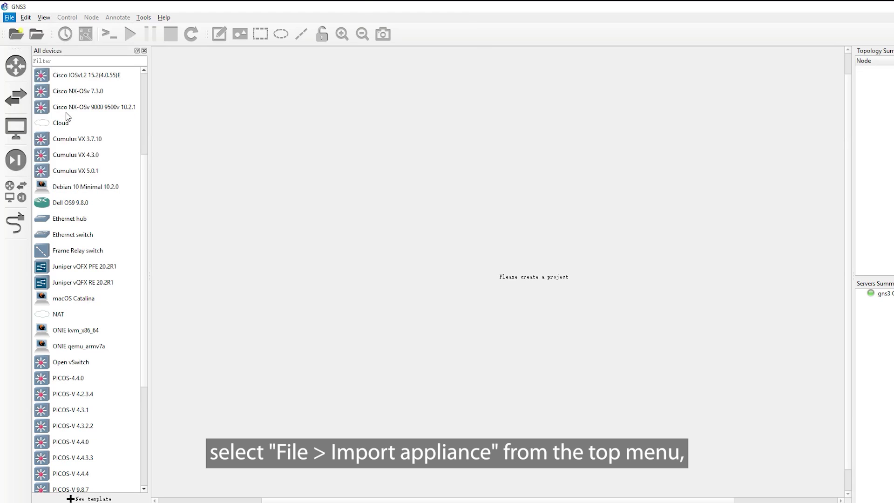
{"action": "left_click", "coordinate": [201, 92]}
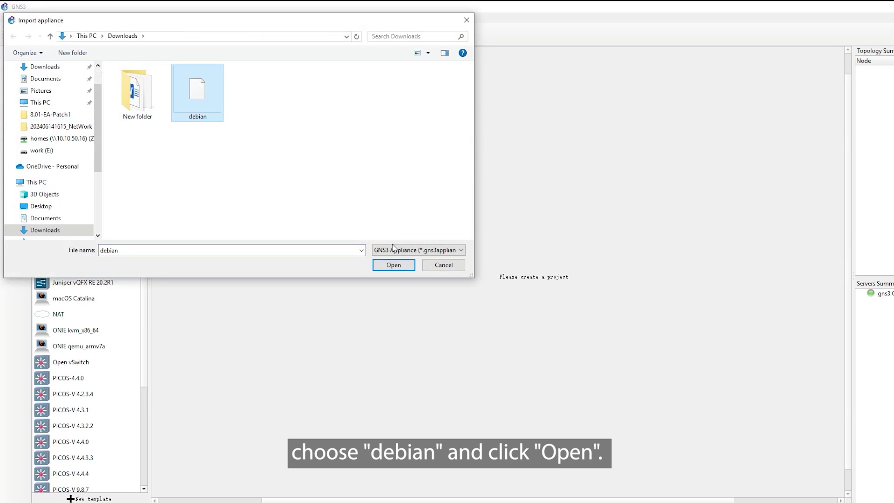
{"action": "left_click", "coordinate": [404, 265]}
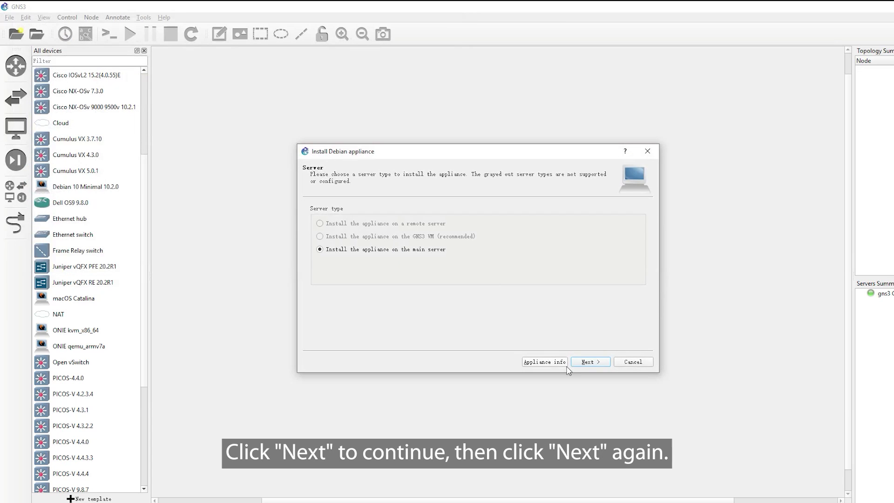
{"action": "left_click", "coordinate": [584, 366]}
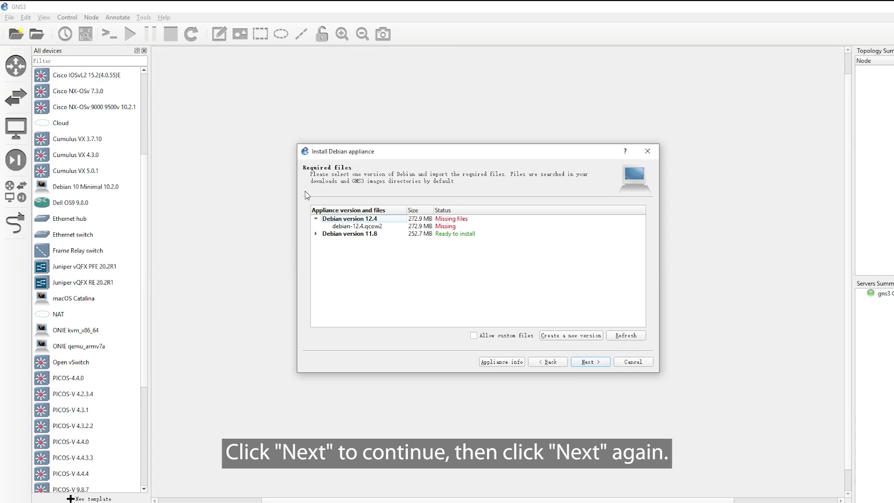
Import the debian-11.8.qcow2 image from Downloads as the required file for Debian version 11.8.
{"action": "left_click", "coordinate": [315, 234]}
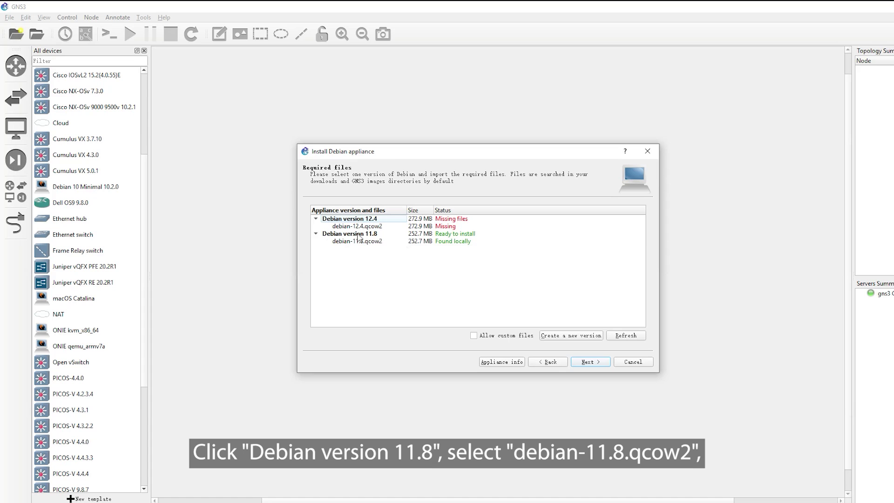
{"action": "left_click", "coordinate": [372, 242]}
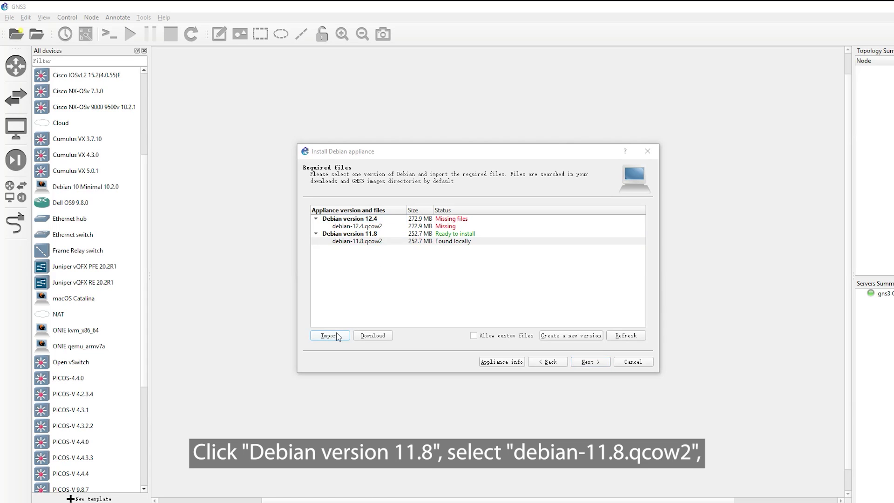
{"action": "left_click", "coordinate": [330, 335]}
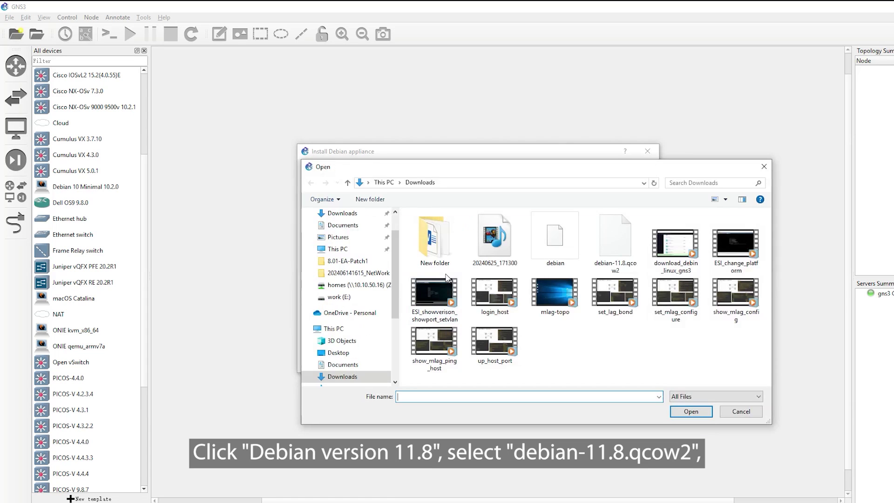
{"action": "double_click", "coordinate": [605, 248]}
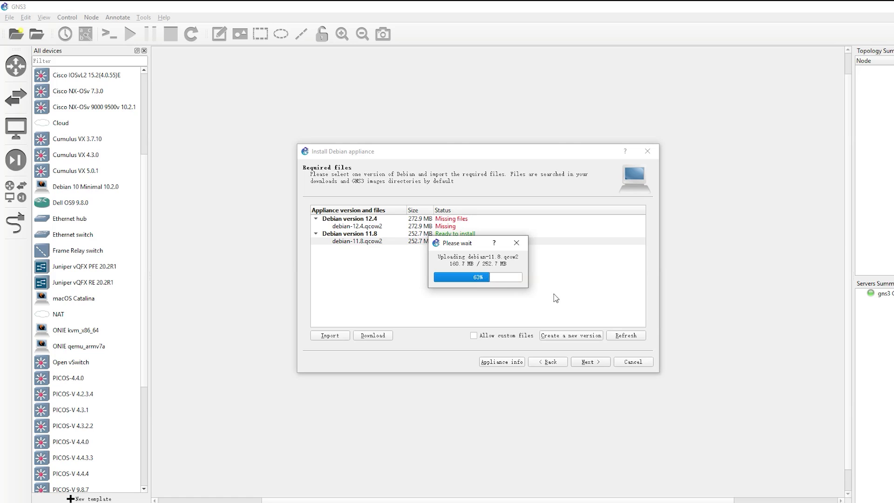
Choose Debian version 11.8 as the version to install and confirm its installation.
{"action": "left_click", "coordinate": [348, 234]}
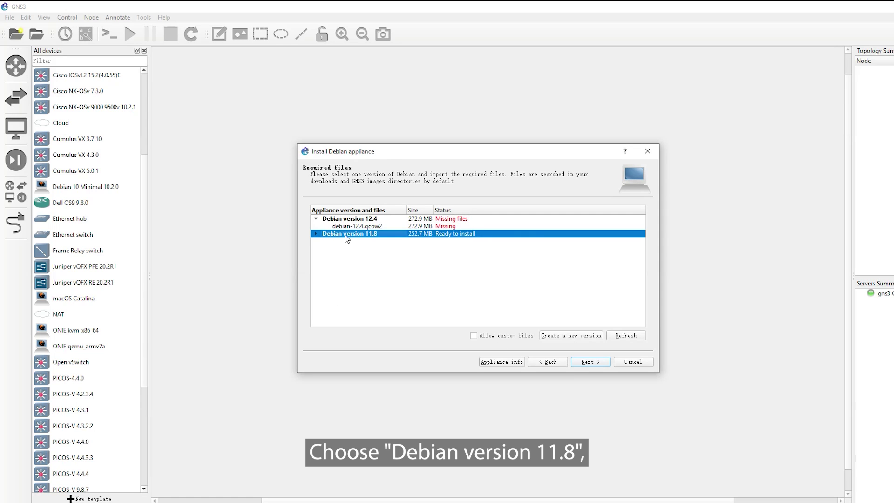
{"action": "left_click", "coordinate": [580, 362]}
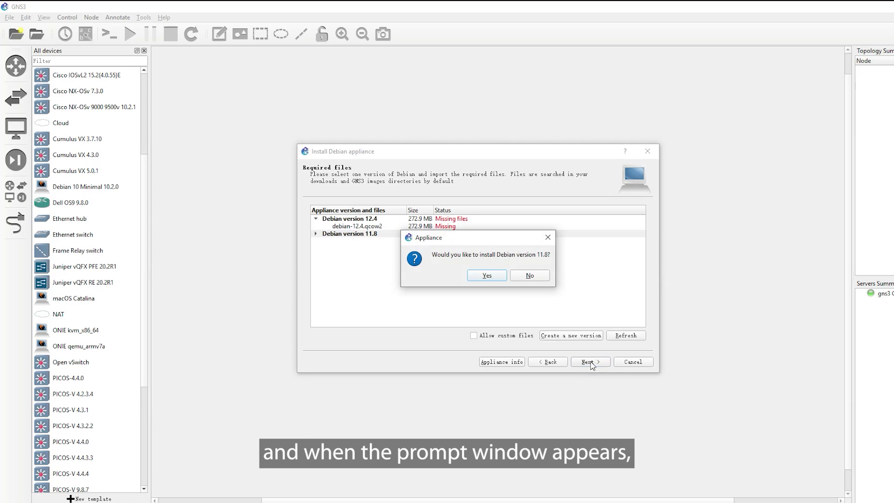
{"action": "left_click", "coordinate": [487, 275]}
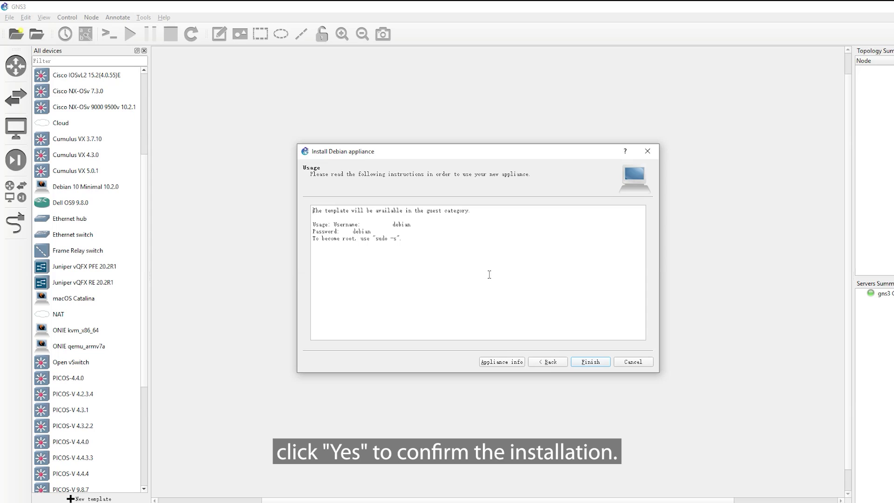
Finish the Debian appliance installation, acknowledge the created template, and select Debian 11.8 in the device list.
{"action": "left_click", "coordinate": [592, 366]}
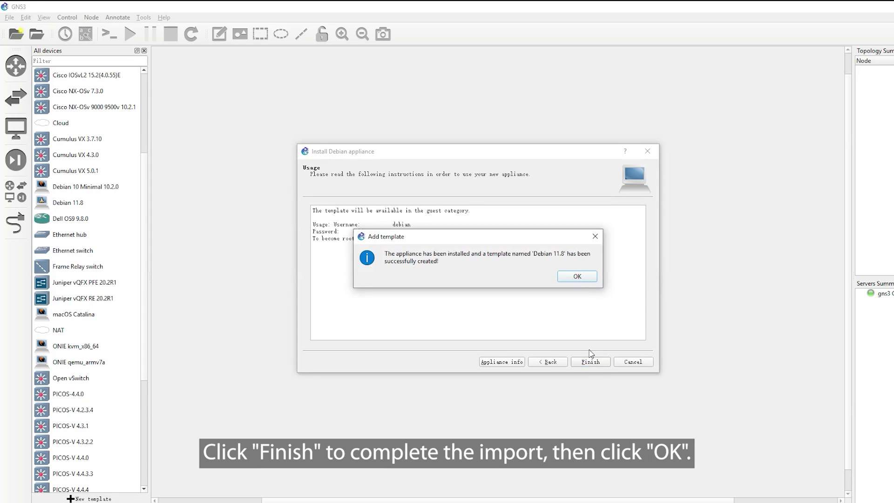
{"action": "left_click", "coordinate": [585, 278]}
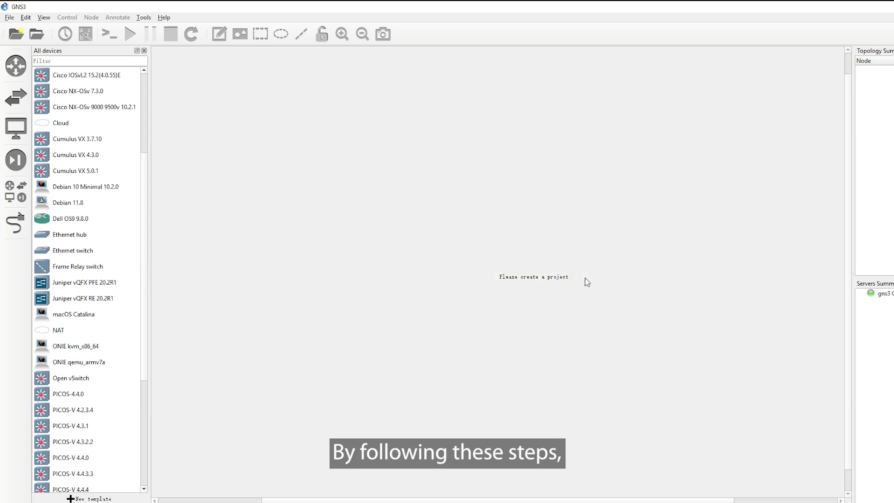
{"action": "left_click", "coordinate": [77, 207]}
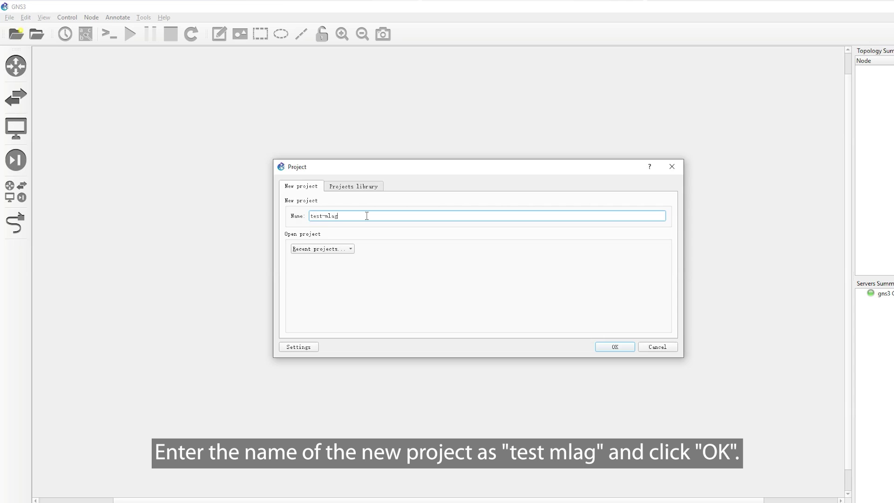
Create the project test-mlag and place two PICOS-V 4.4.0 switches side by side in its workspace.
{"action": "left_click", "coordinate": [614, 347]}
{"action": "left_click", "coordinate": [15, 191]}
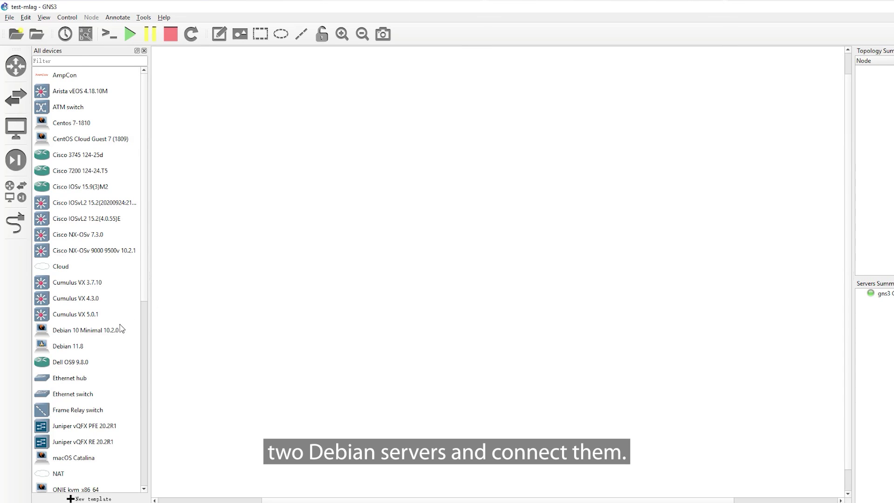
{"action": "scroll", "coordinate": [119, 328], "scroll_direction": "down", "scroll_amount": 5}
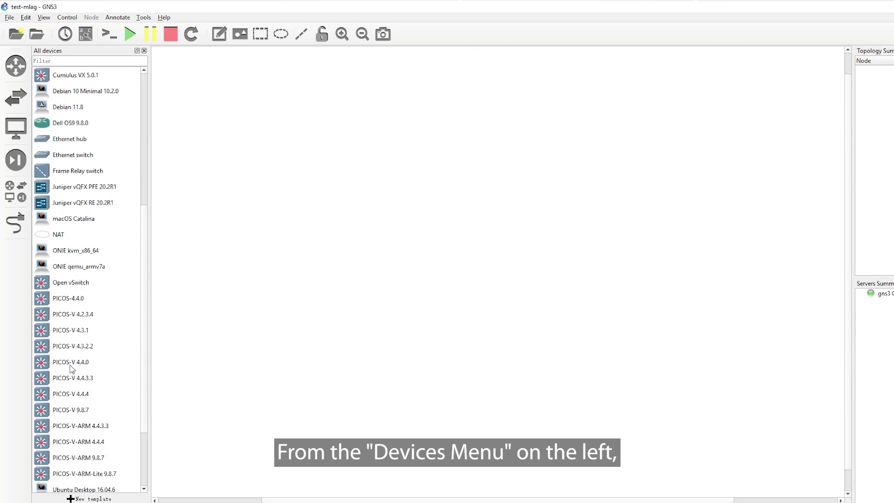
{"action": "left_click_drag", "start_coordinate": [59, 363], "coordinate": [347, 121]}
{"action": "left_click_drag", "start_coordinate": [69, 364], "coordinate": [462, 134]}
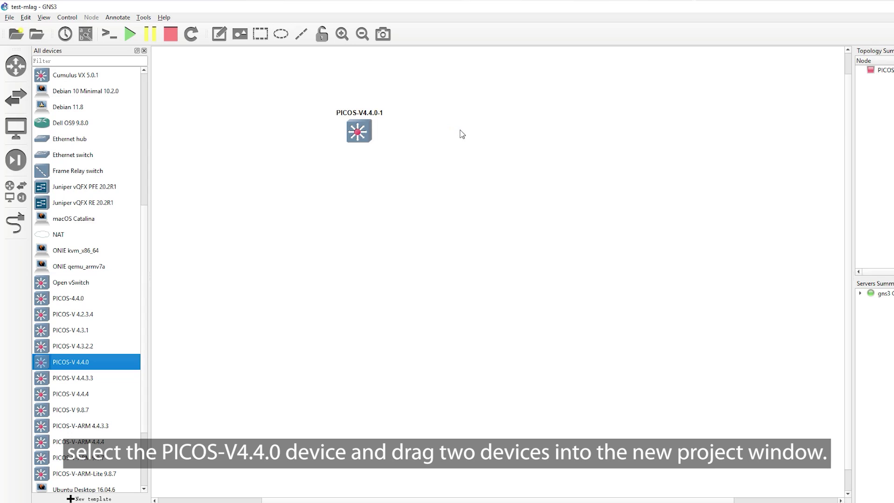
Place two Debian 11.8 hosts in the workspace, one below each PICOS-V switch.
{"action": "scroll", "coordinate": [145, 193], "scroll_direction": "up", "scroll_amount": 5}
{"action": "left_click_drag", "start_coordinate": [74, 347], "coordinate": [354, 205]}
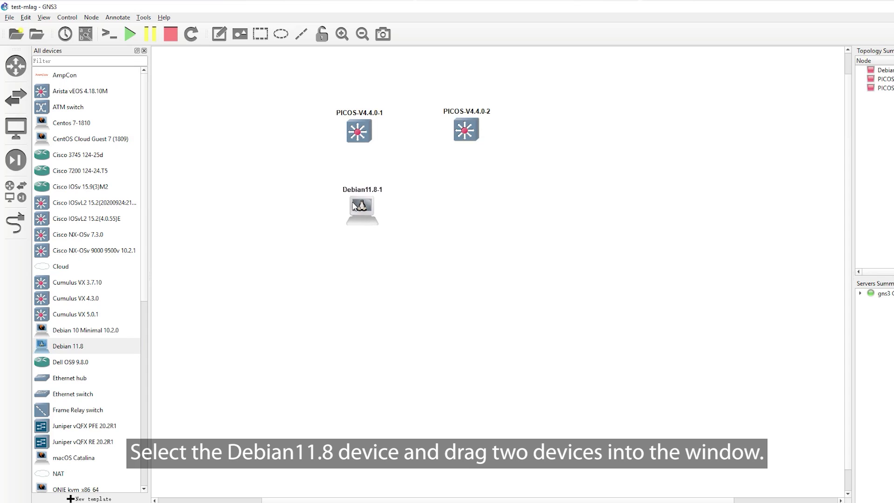
{"action": "left_click_drag", "start_coordinate": [75, 348], "coordinate": [466, 204]}
Set the number of network adapters to 2 in the node properties opened from Debian11.8-1.
{"action": "right_click", "coordinate": [365, 205]}
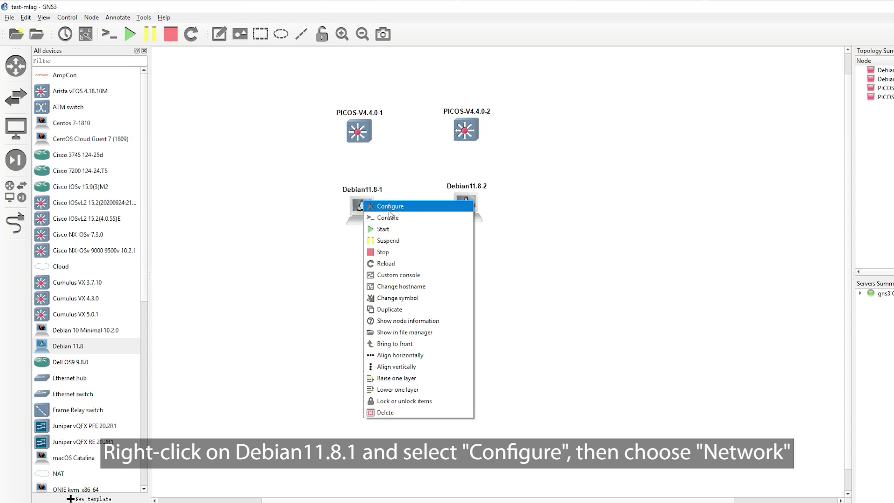
{"action": "left_click", "coordinate": [389, 208]}
{"action": "left_click", "coordinate": [535, 184]}
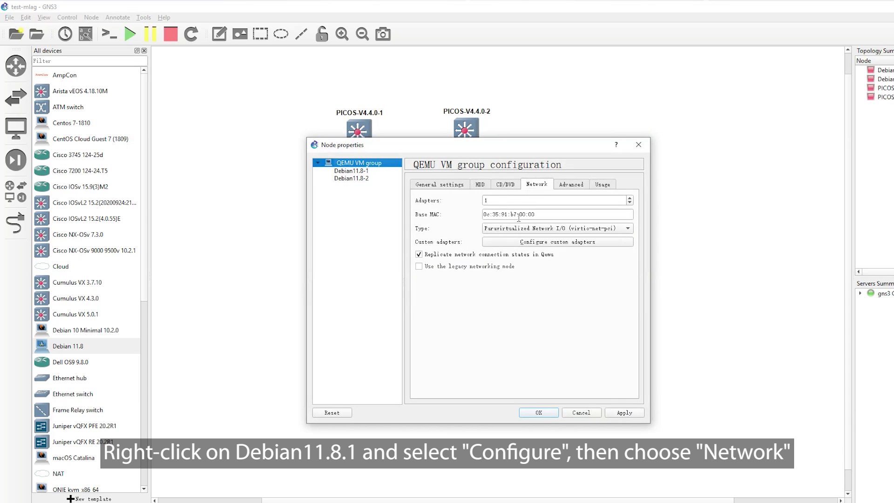
{"action": "left_click_drag", "start_coordinate": [507, 202], "coordinate": [477, 202]}
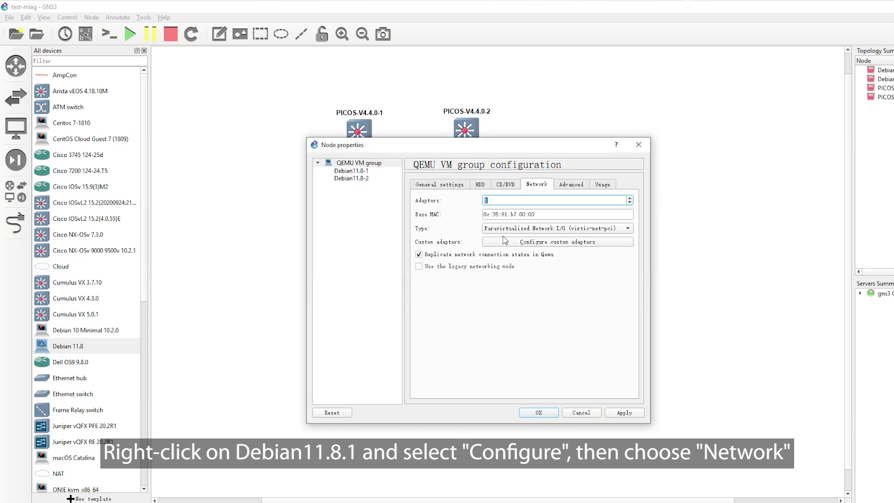
{"action": "type", "text": "2"}
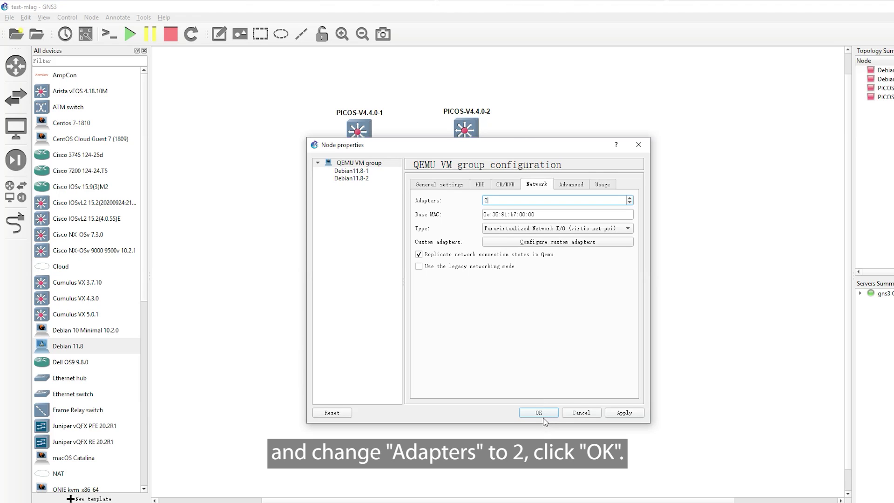
{"action": "left_click", "coordinate": [540, 414]}
Set the number of network adapters of Debian11.8-2 to 2.
{"action": "right_click", "coordinate": [470, 204]}
{"action": "left_click", "coordinate": [488, 209]}
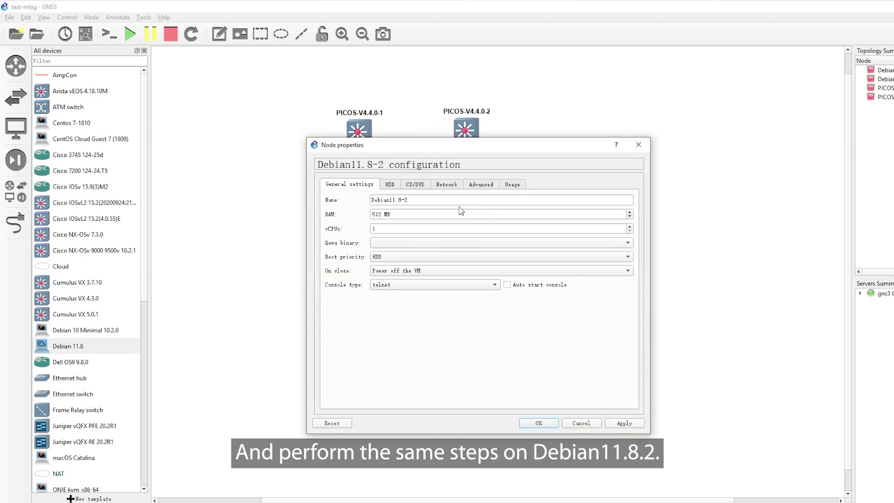
{"action": "left_click", "coordinate": [446, 185]}
{"action": "left_click", "coordinate": [436, 200]}
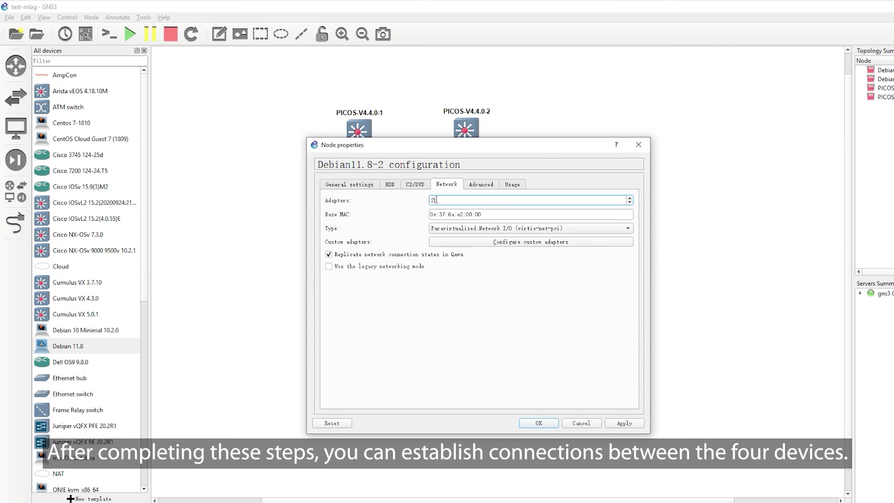
{"action": "left_click", "coordinate": [547, 424]}
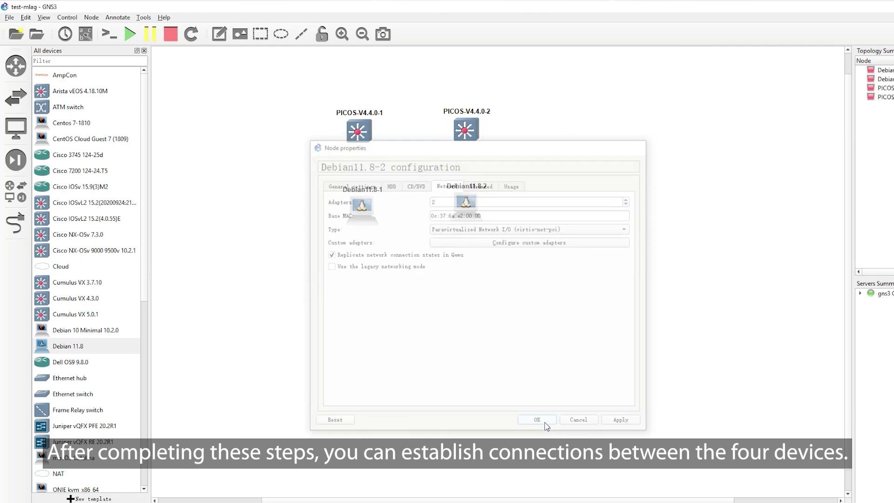
Link port swp4 of PICOS-V4.4.0-1 to port swp4 of PICOS-V4.4.0-2.
{"action": "left_click", "coordinate": [10, 227]}
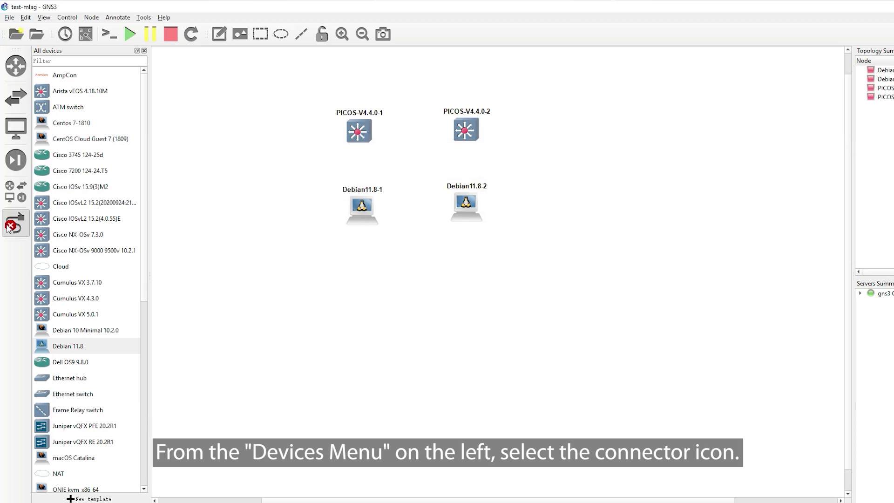
{"action": "left_click", "coordinate": [358, 132]}
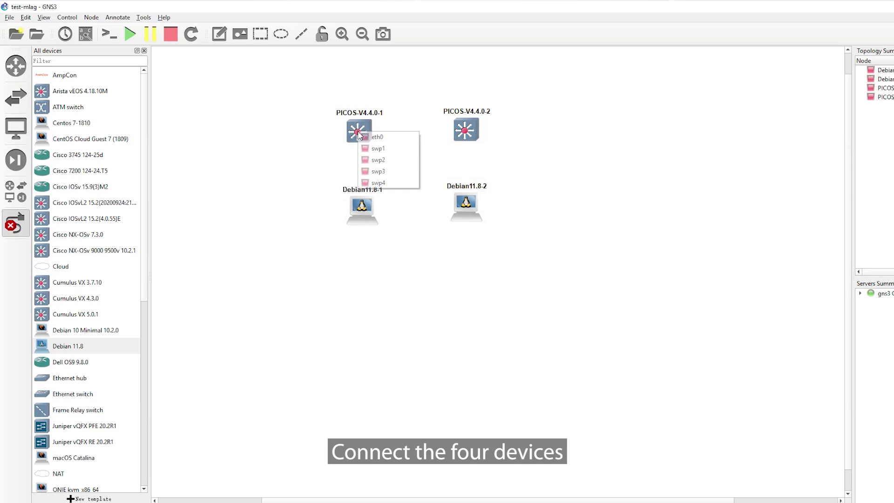
{"action": "left_click", "coordinate": [384, 183]}
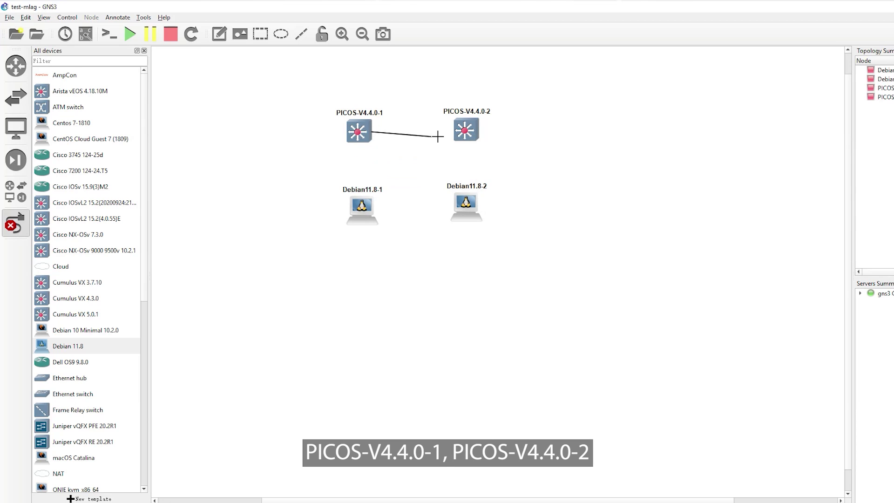
{"action": "left_click", "coordinate": [459, 134]}
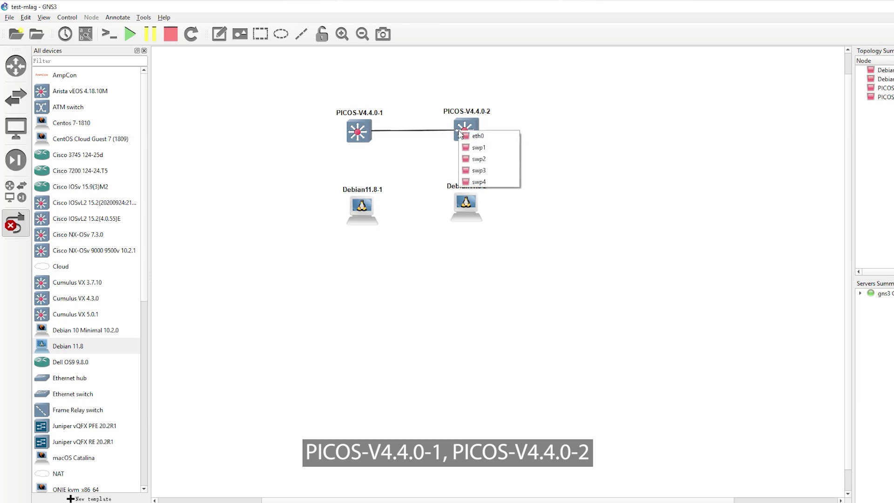
{"action": "left_click", "coordinate": [483, 182]}
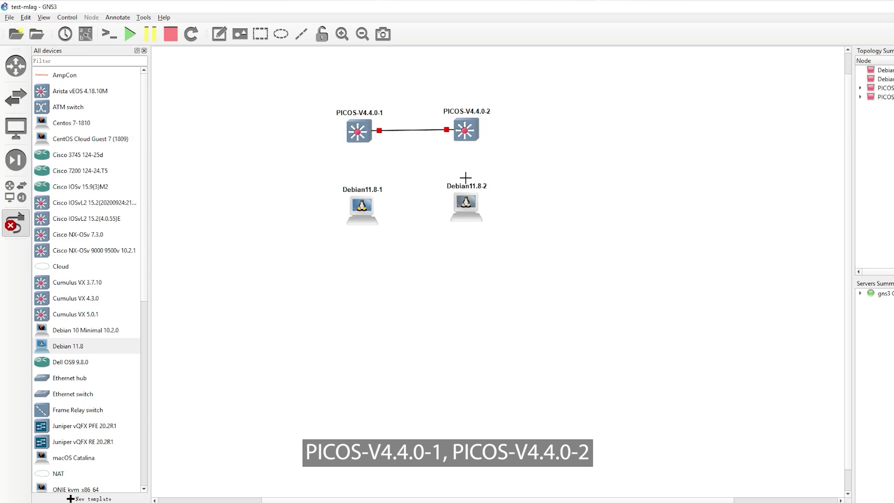
Link port swp1 of PICOS-V4.4.0-1 to port ens4 of Debian11.8-1.
{"action": "left_click", "coordinate": [353, 134]}
{"action": "left_click", "coordinate": [364, 152]}
{"action": "left_click", "coordinate": [360, 200]}
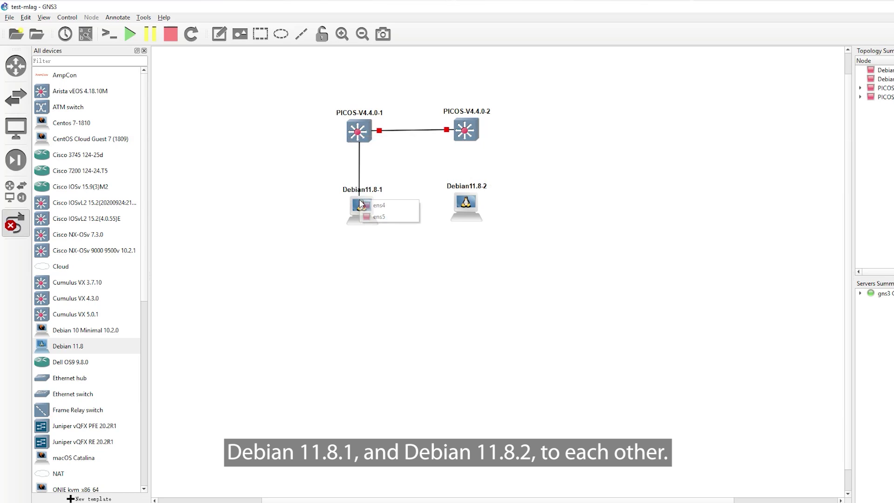
{"action": "left_click", "coordinate": [373, 208]}
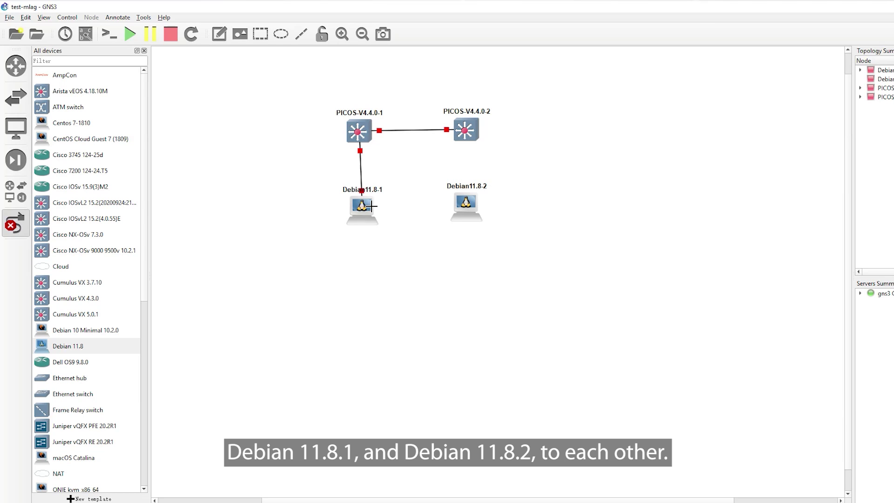
Link port ens5 of Debian11.8-1 to port swp1 of PICOS-V4.4.0-2.
{"action": "left_click", "coordinate": [370, 206]}
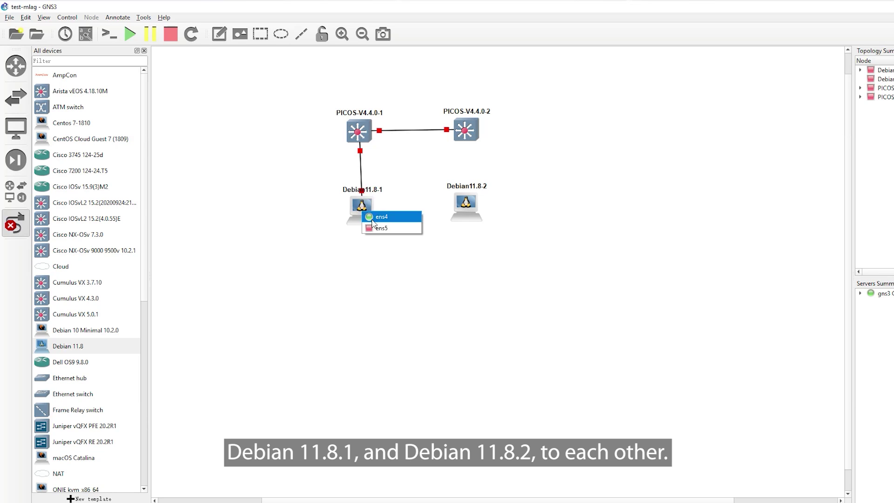
{"action": "left_click", "coordinate": [381, 228]}
{"action": "left_click", "coordinate": [465, 129]}
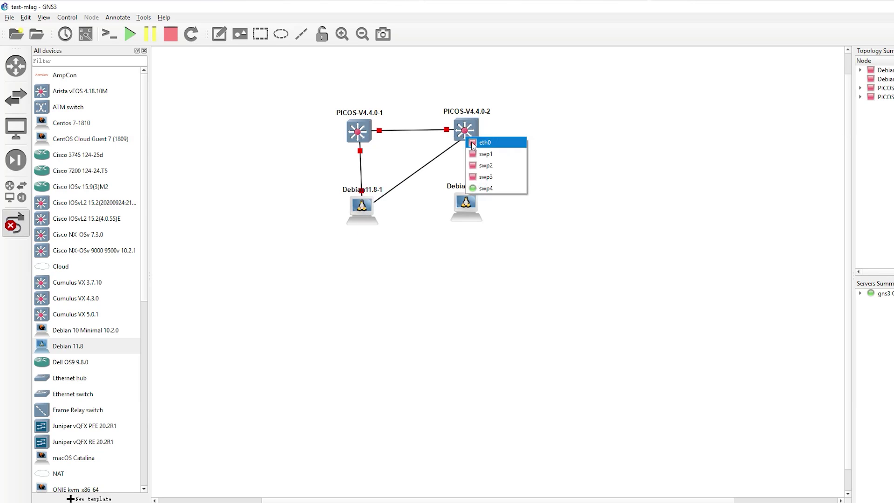
{"action": "left_click", "coordinate": [479, 155]}
Link port ens4 of Debian11.8-2 to port swp2 of PICOS-V4.4.0-1.
{"action": "left_click", "coordinate": [463, 209]}
{"action": "left_click", "coordinate": [475, 208]}
{"action": "left_click", "coordinate": [365, 138]}
{"action": "left_click", "coordinate": [380, 155]}
Link port ens5 of Debian11.8-2 to port swp2 of PICOS-V4.4.0-2 and leave link mode.
{"action": "left_click", "coordinate": [471, 213]}
{"action": "left_click", "coordinate": [485, 227]}
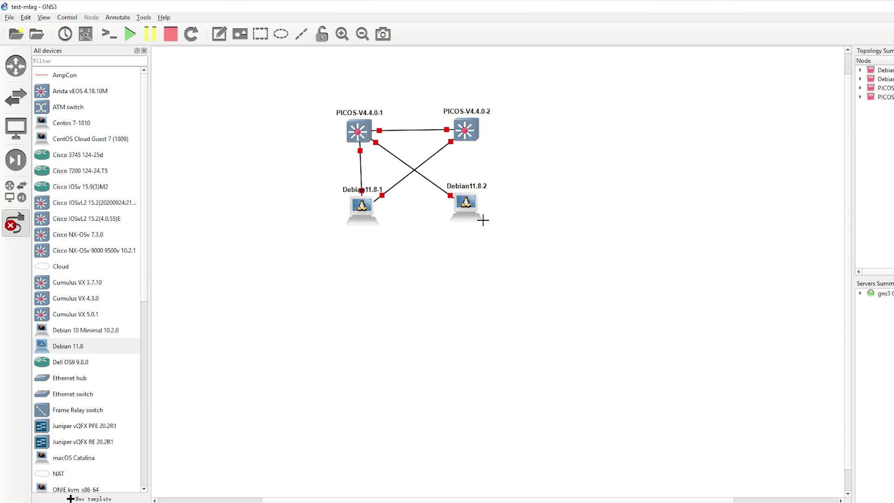
{"action": "left_click", "coordinate": [471, 136]}
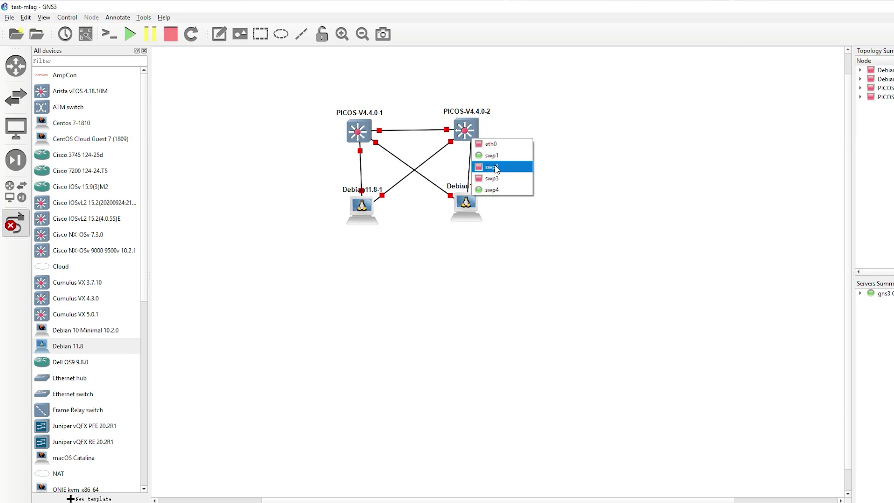
{"action": "left_click", "coordinate": [496, 168]}
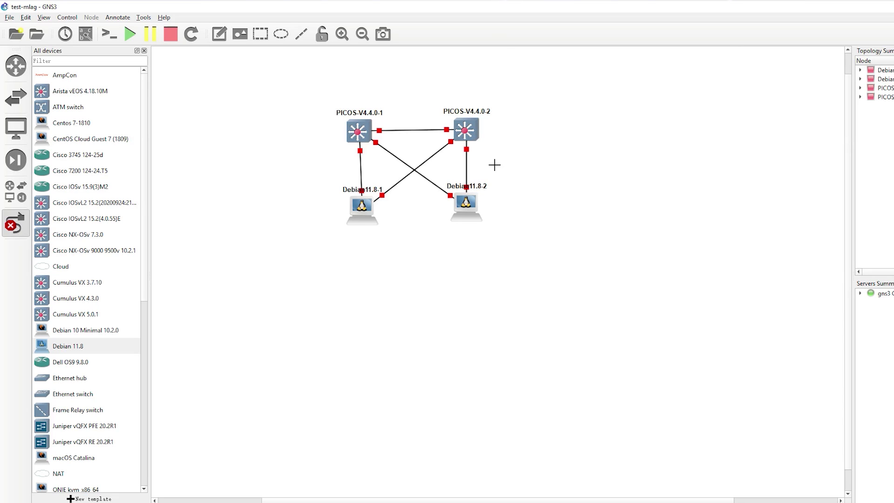
{"action": "left_click", "coordinate": [13, 227]}
Close the device list and start all devices in the topology.
{"action": "left_click", "coordinate": [144, 51]}
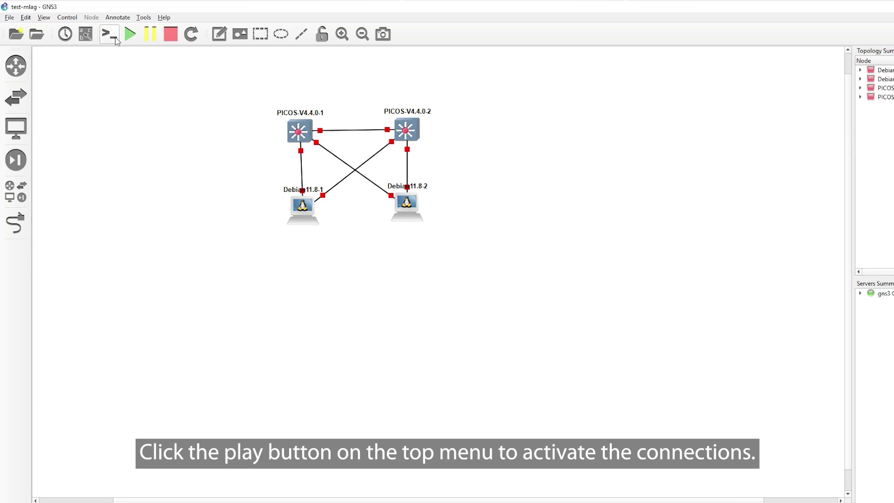
{"action": "left_click", "coordinate": [130, 34]}
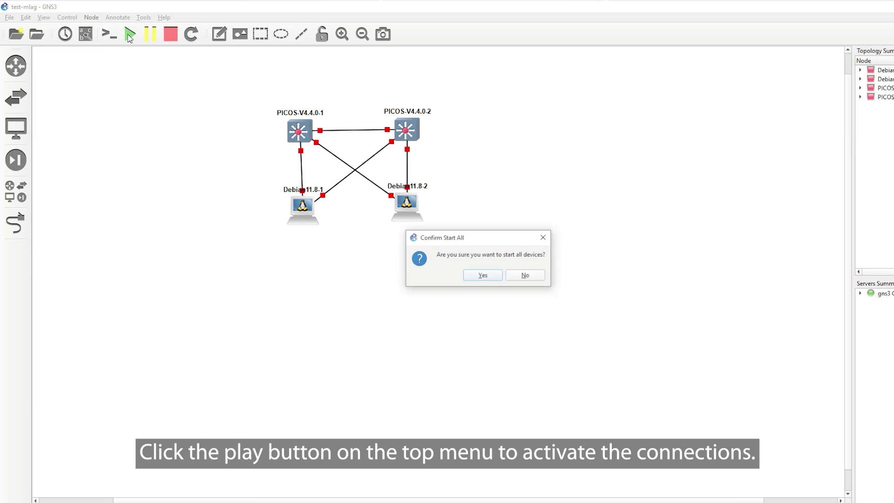
{"action": "left_click", "coordinate": [482, 276]}
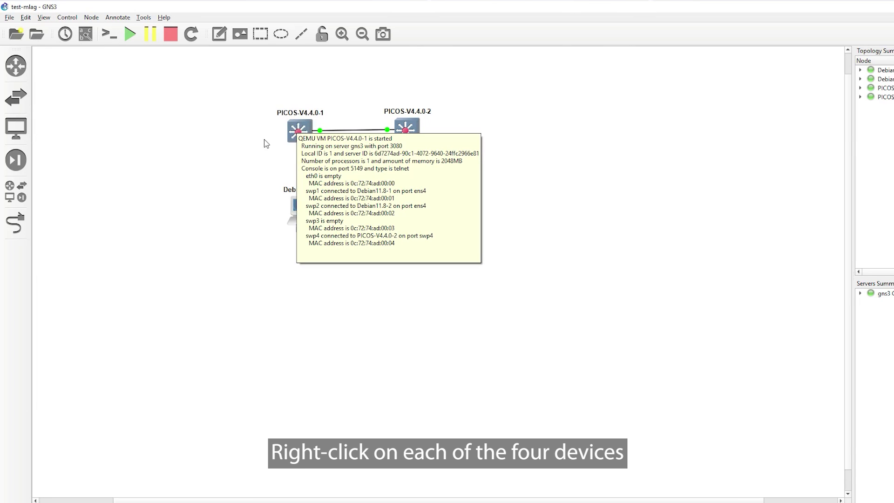
Open the consoles of the four devices and spread their terminal windows out around the topology.
{"action": "right_click", "coordinate": [297, 130]}
{"action": "left_click", "coordinate": [321, 145]}
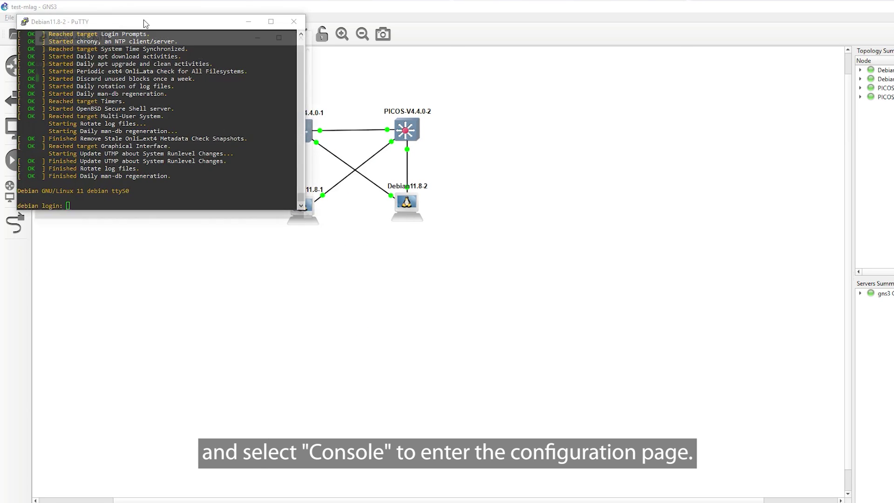
{"action": "left_click_drag", "start_coordinate": [145, 36], "coordinate": [655, 80]}
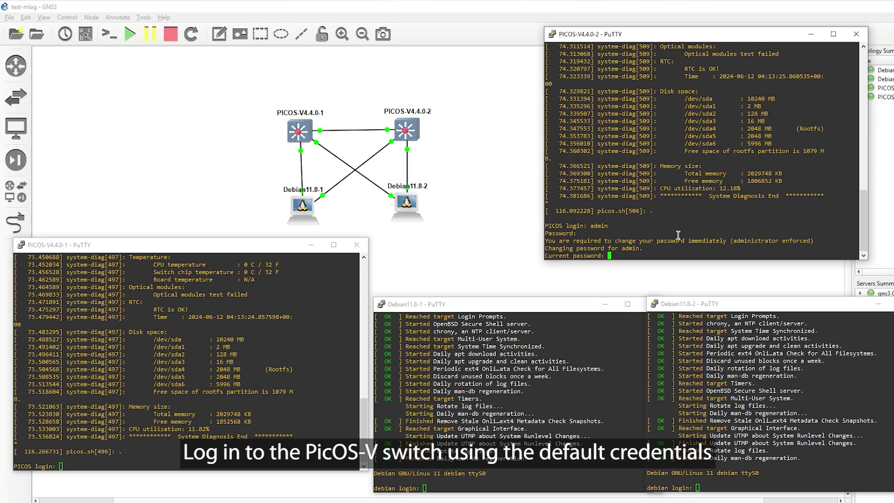
Submit the current and new admin passwords in the PICOS-V4.4.0-2 console to complete the required password change.
{"action": "key", "text": "Return"}
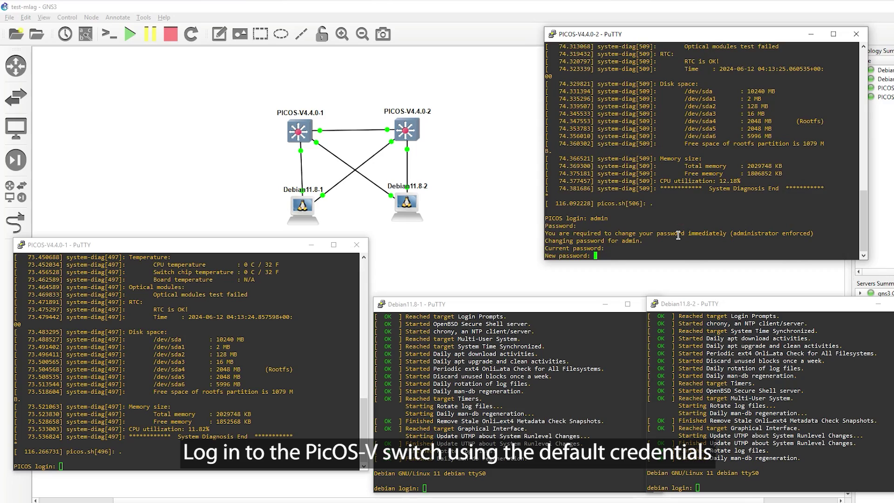
{"action": "key", "text": "Return"}
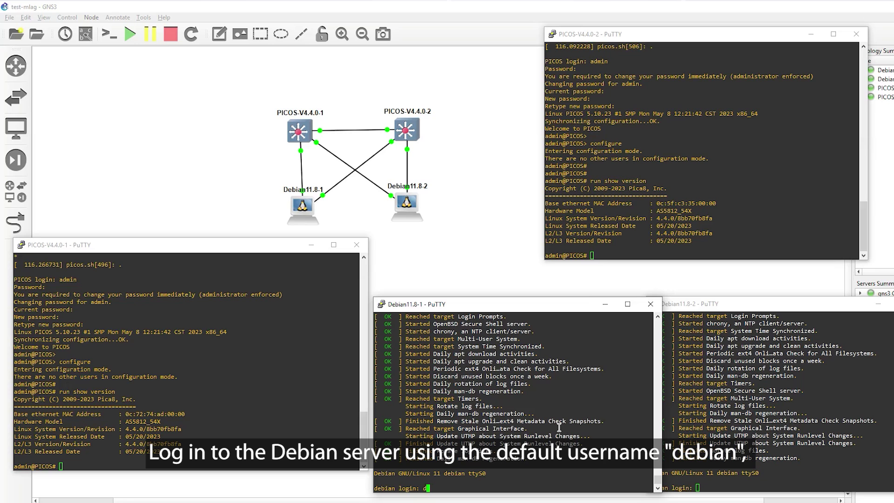
Log in to the Debian11.8-1 console with the username debian and the account password.
{"action": "type", "text": "ebian"}
{"action": "key", "text": "Return"}
{"action": "type", "text": "debian"}
{"action": "key", "text": "Return"}
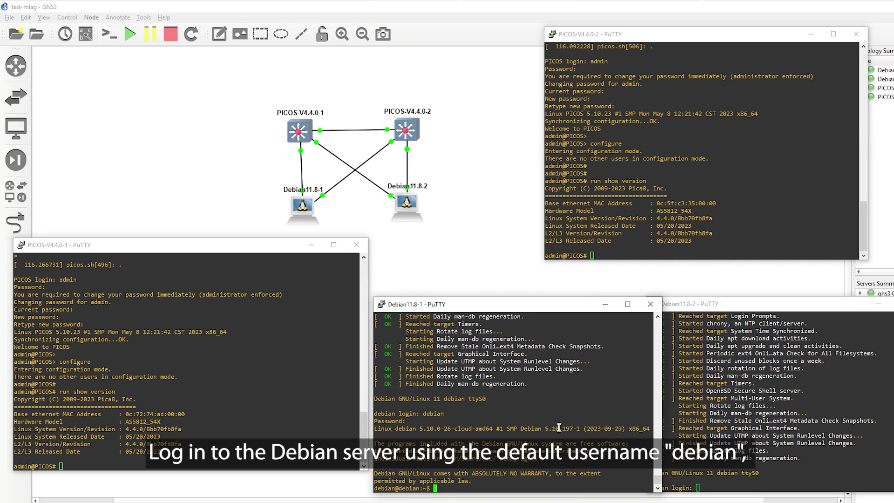
Log in to the Debian11.8-2 console with the username debian and the account password.
{"action": "left_click", "coordinate": [765, 430]}
{"action": "type", "text": "debian"}
{"action": "key", "text": "Return"}
{"action": "type", "text": "debian"}
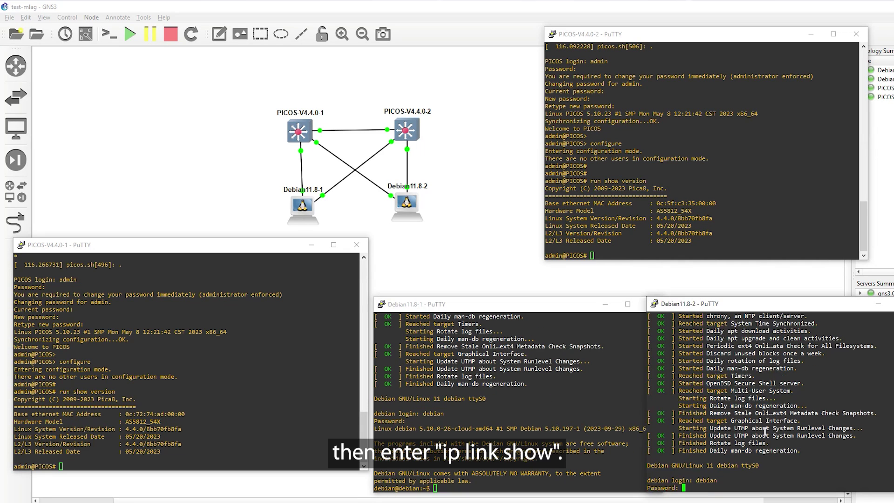
{"action": "key", "text": "Return"}
List the network interfaces on Debian11.8-2 with ip link show.
{"action": "key", "text": "Return"}
{"action": "key", "text": "Return"}
{"action": "key", "text": "Return"}
{"action": "type", "text": "ip link show"}
{"action": "key", "text": "Return"}
List the network interfaces on Debian11.8-1 with ip link show.
{"action": "left_click", "coordinate": [494, 437]}
{"action": "key", "text": "Return"}
{"action": "type", "text": "ip kinl"}
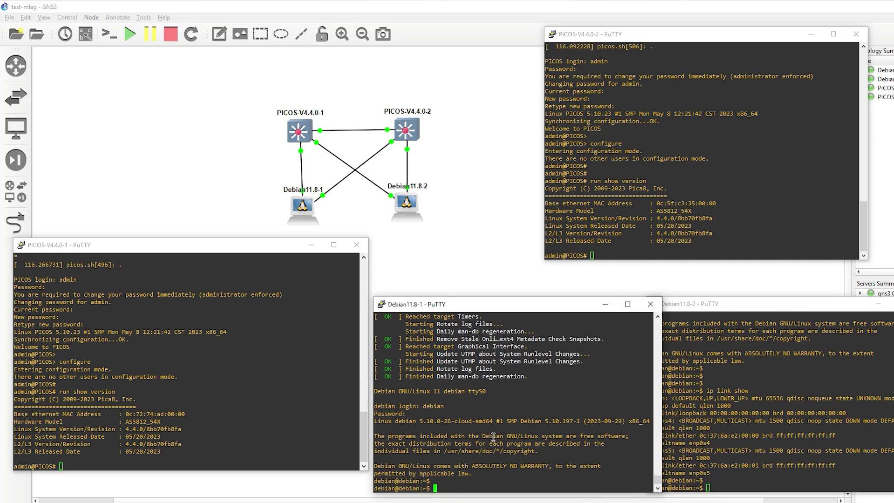
{"action": "key", "text": "BackSpace"}
{"action": "key", "text": "BackSpace"}
{"action": "key", "text": "BackSpace"}
{"action": "key", "text": "BackSpace"}
{"action": "type", "text": "link show"}
{"action": "key", "text": "Return"}
{"action": "key", "text": "Return"}
{"action": "key", "text": "Return"}
{"action": "key", "text": "Return"}
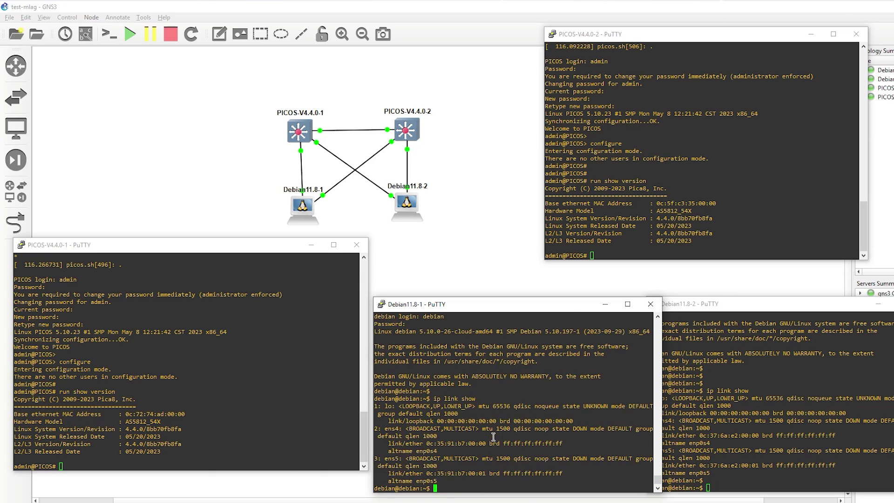
Switch Debian11.8-1 to the root user with sudo su and change to root's home directory.
{"action": "type", "text": "sudo su"}
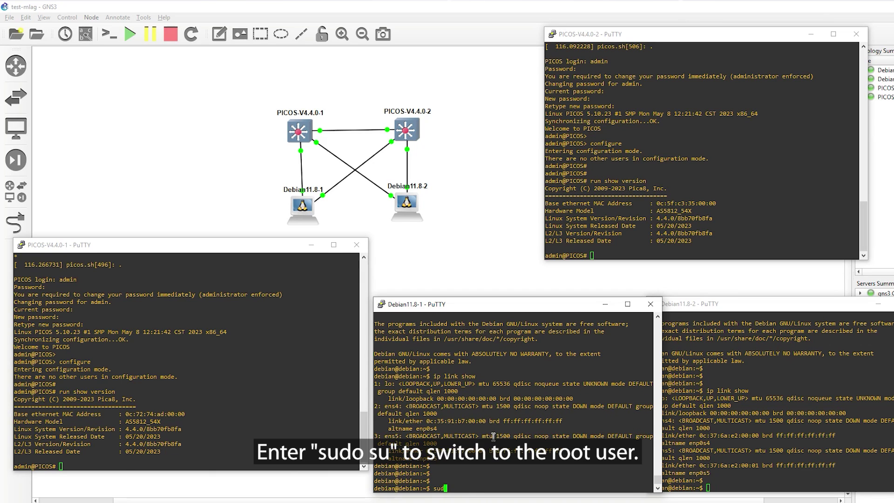
{"action": "key", "text": "Return"}
{"action": "key", "text": "Return"}
{"action": "key", "text": "Return"}
{"action": "type", "text": "cd"}
{"action": "key", "text": "Return"}
{"action": "key", "text": "Return"}
{"action": "key", "text": "Return"}
{"action": "key", "text": "Return"}
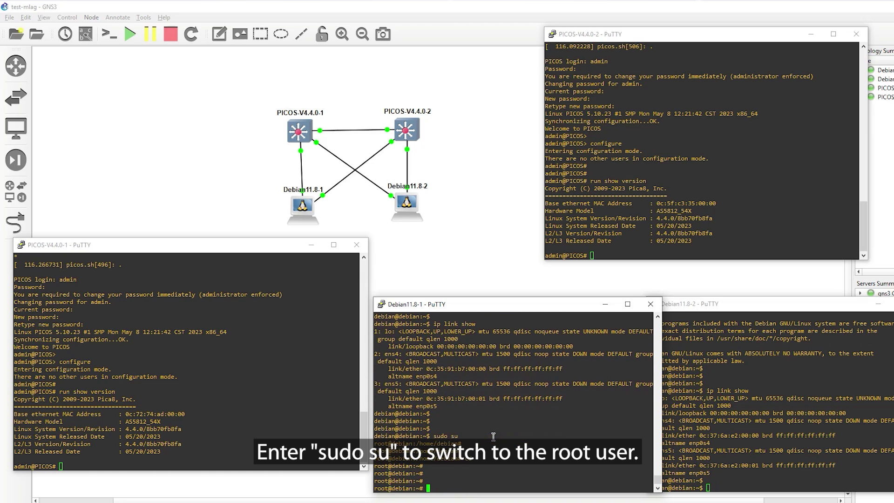
Switch Debian11.8-2 to the root user with sudo su and change to root's home directory.
{"action": "left_click", "coordinate": [771, 464]}
{"action": "type", "text": "sudo su"}
{"action": "key", "text": "Return"}
{"action": "key", "text": "Return"}
{"action": "key", "text": "Return"}
{"action": "key", "text": "Return"}
{"action": "type", "text": "cd"}
{"action": "key", "text": "Return"}
{"action": "key", "text": "Return"}
{"action": "key", "text": "Return"}
Check the state of ens4 and ens5 on Debian11.8-2 as root with ip link show.
{"action": "type", "text": "i"}
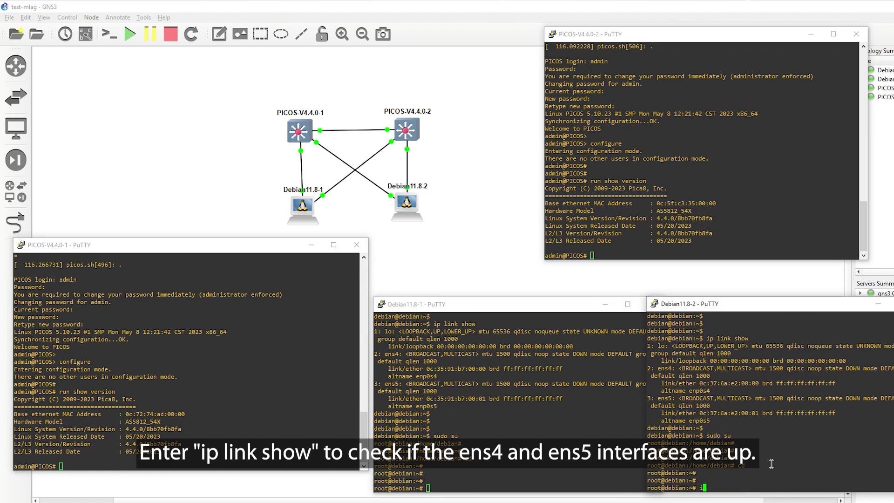
{"action": "type", "text": "p link show"}
{"action": "key", "text": "Return"}
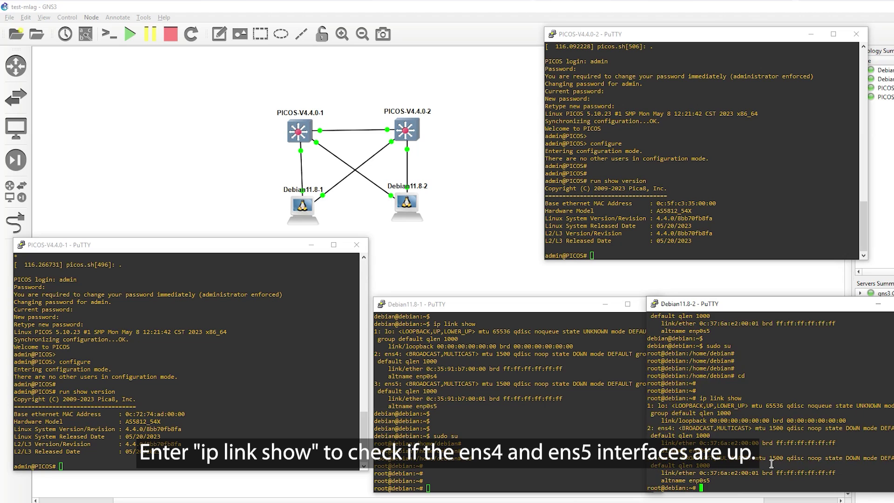
{"action": "key", "text": "Return"}
{"action": "key", "text": "Return"}
{"action": "key", "text": "Return"}
Check the state of ens4 and ens5 on Debian11.8-1 as root with ip link show.
{"action": "left_click", "coordinate": [535, 466]}
{"action": "type", "text": "ip link"}
{"action": "type", "text": " show"}
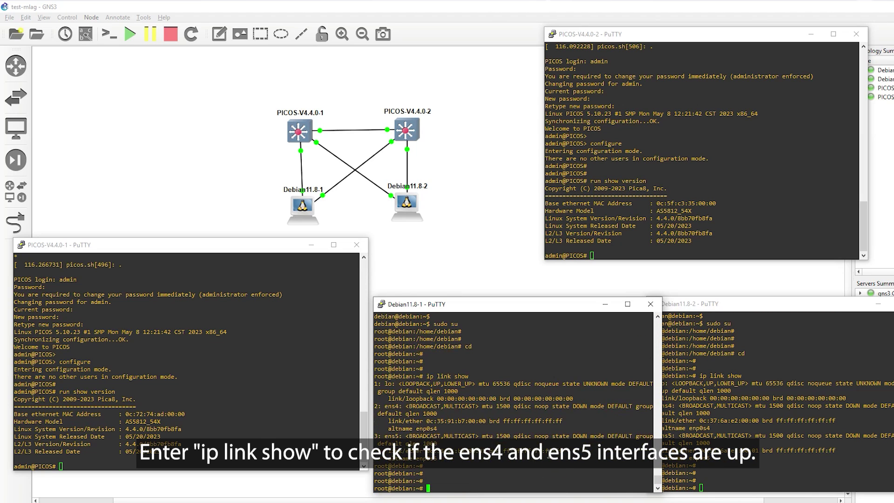
Try to bring up the ens4 interface on Debian11.8-1 with the command ip link ens4 up.
{"action": "type", "text": "link up"}
{"action": "key", "text": "BackSpace"}
{"action": "key", "text": "BackSpace"}
{"action": "type", "text": "ens4 up"}
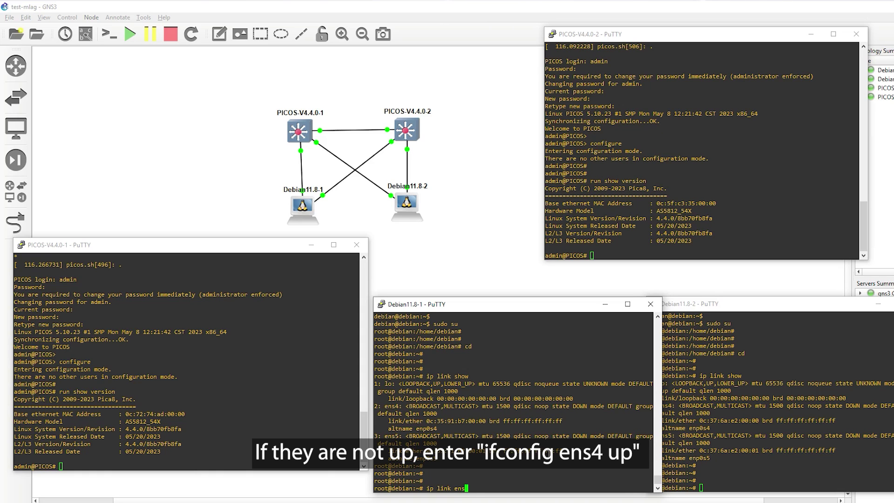
{"action": "key", "text": "Return"}
Recall the ip link command on Debian11.8-1 and rework its ens interface argument.
{"action": "key", "text": "Up"}
{"action": "key", "text": "Left"}
{"action": "key", "text": "Left"}
{"action": "key", "text": "BackSpace"}
{"action": "key", "text": "BackSpace"}
{"action": "key", "text": "BackSpace"}
{"action": "key", "text": "BackSpace"}
{"action": "key", "text": "BackSpace"}
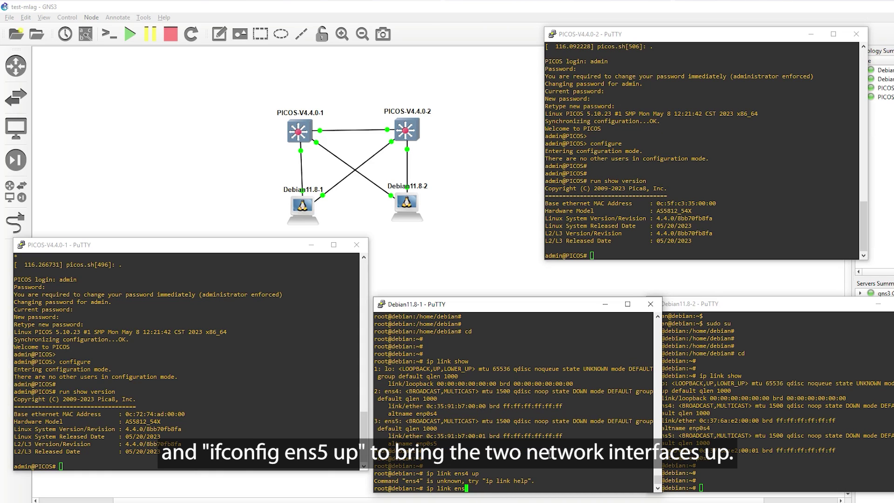
{"action": "type", "text": "ens"}
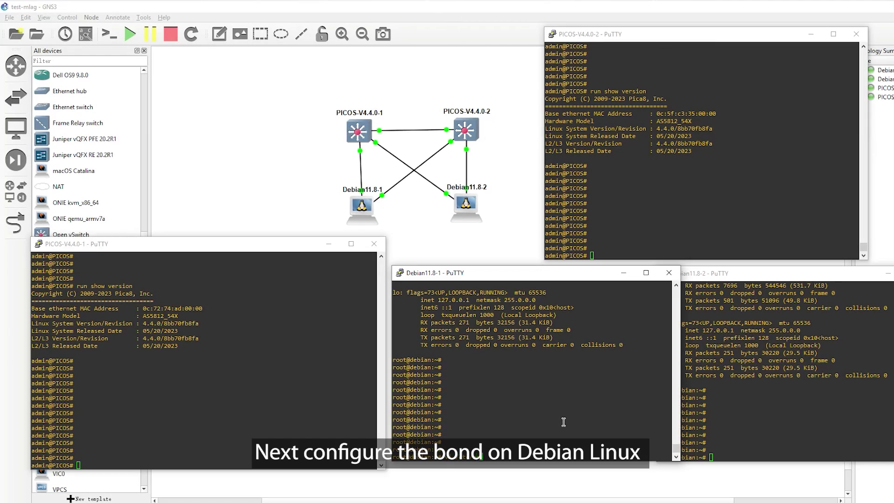
Open /etc/network/interfaces in vi on both Debian11.8-1 and Debian11.8-2.
{"action": "type", "text": "rk/interfaces"}
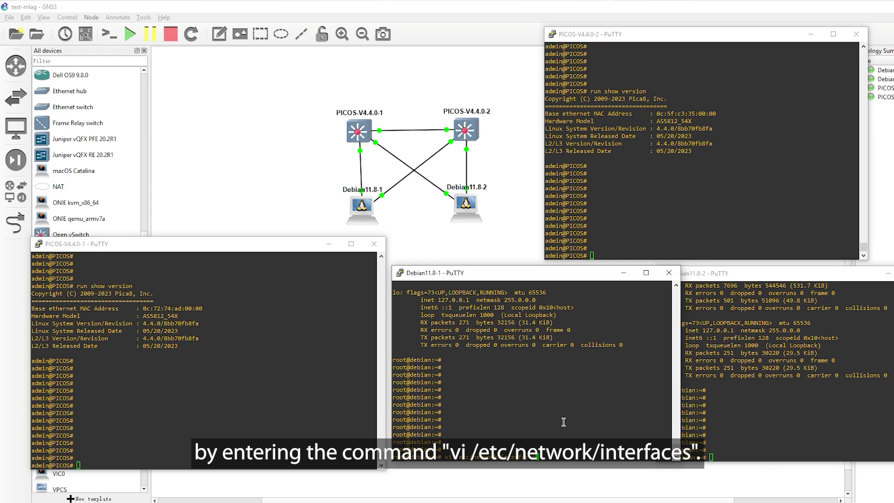
{"action": "key", "text": "Return"}
{"action": "left_click", "coordinate": [736, 426]}
{"action": "type", "text": "vi /etc/net"}
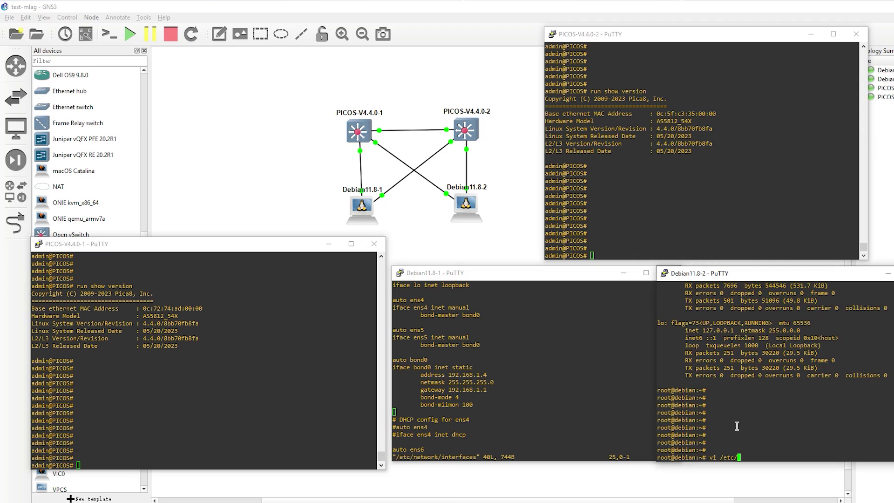
{"action": "type", "text": "work/interfaces"}
{"action": "key", "text": "Return"}
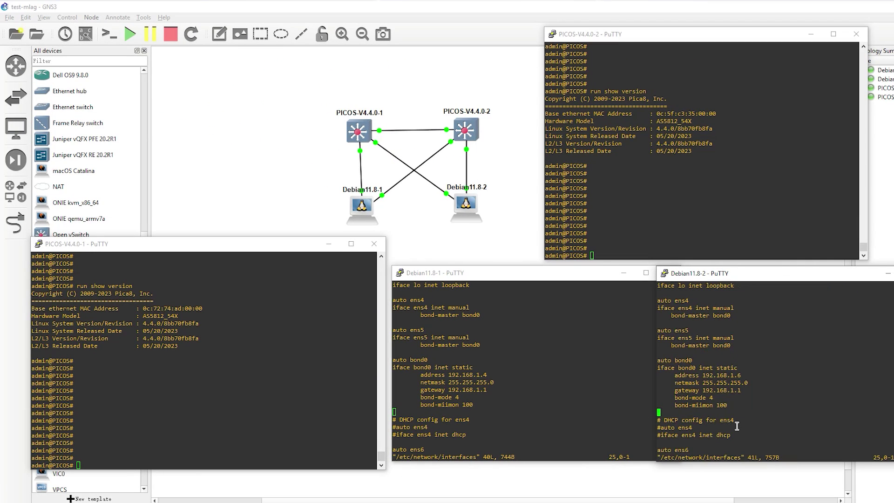
Save and close the interfaces file on Debian11.8-2, and restart its network service with /etc/init.d/networking restart.
{"action": "type", "text": ":"}
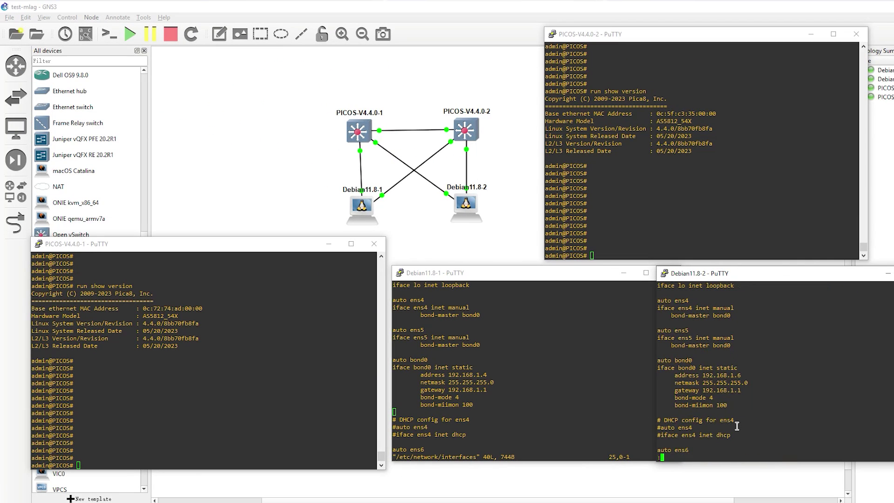
{"action": "type", "text": "wq"}
{"action": "key", "text": "Return"}
{"action": "key", "text": "Return"}
{"action": "key", "text": "Return"}
{"action": "key", "text": "Return"}
{"action": "type", "text": "/etc/init.d/networking restart"}
{"action": "key", "text": "Return"}
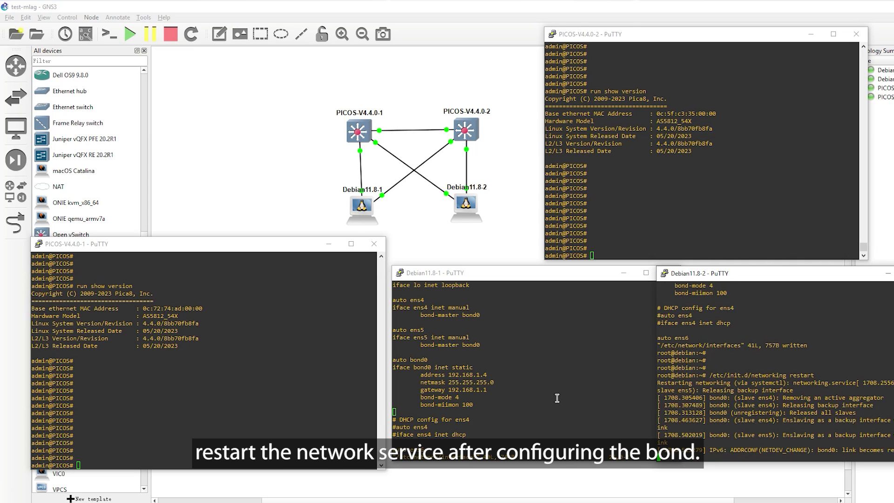
Save and close the interfaces file on Debian11.8-1, and restart its network service with /etc/init.d/networking restart.
{"action": "left_click", "coordinate": [556, 398]}
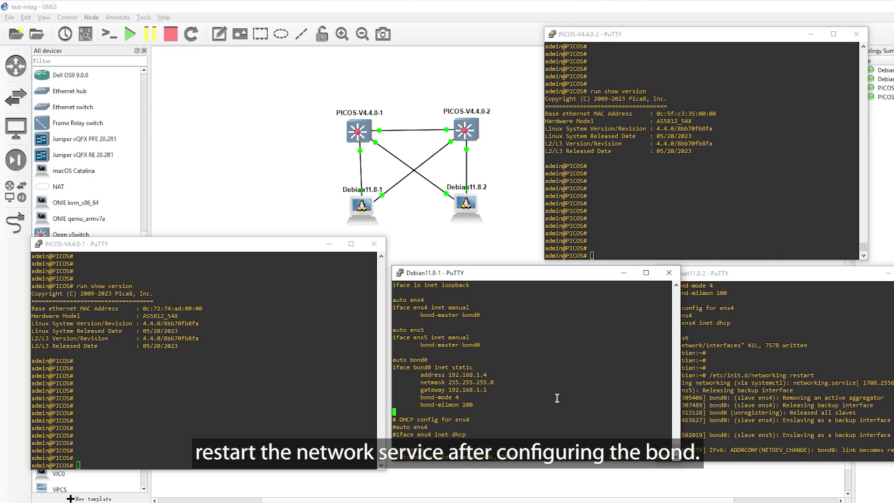
{"action": "type", "text": ":wq"}
{"action": "key", "text": "Return"}
{"action": "key", "text": "Return"}
{"action": "key", "text": "Return"}
{"action": "type", "text": "/etc/init.d/networking restart"}
{"action": "key", "text": "Return"}
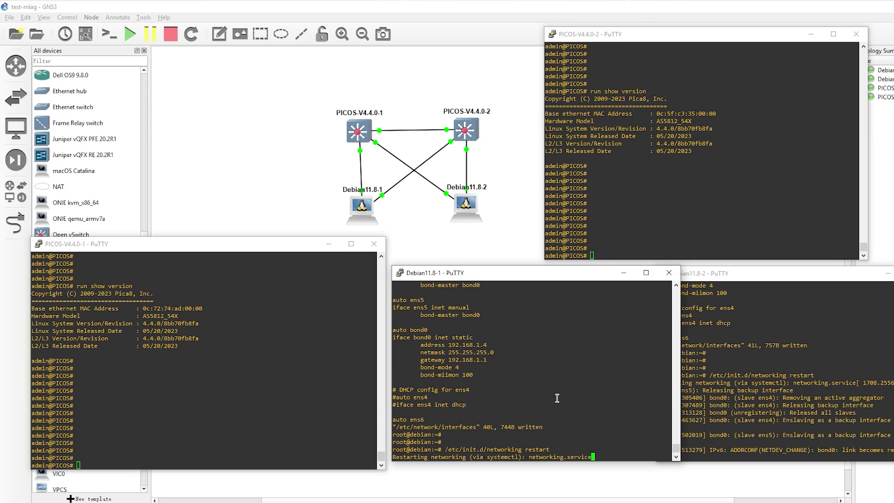
{"action": "left_click", "coordinate": [765, 389]}
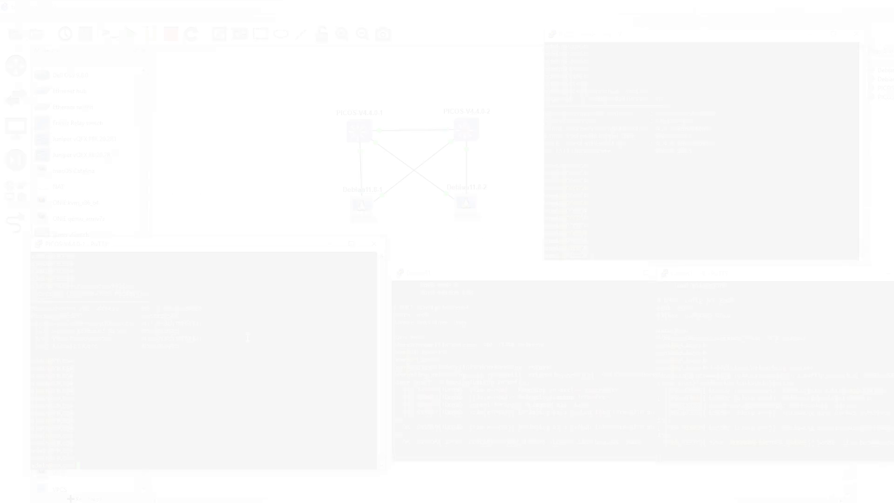
Enable LLDP on PICOS-V4.4.0-1 with set protocols lldp enable true and commit the configuration.
{"action": "type", "text": "set protocols "}
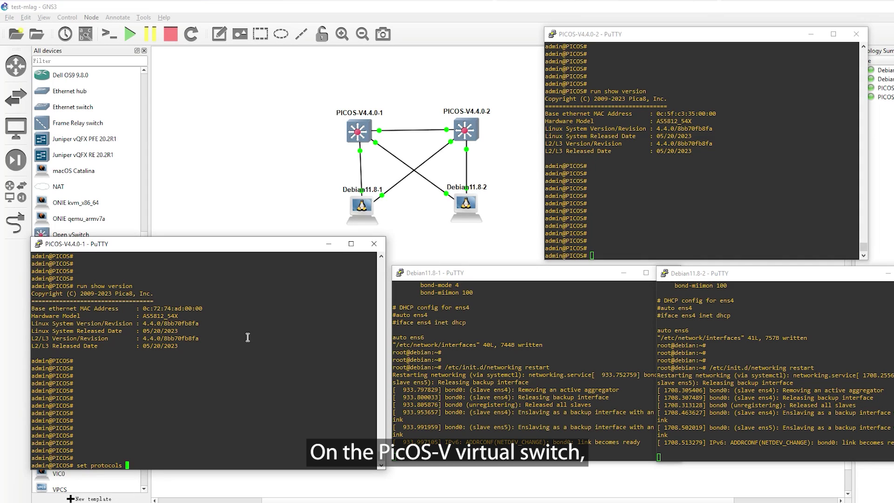
{"action": "type", "text": "lldp enable true"}
{"action": "key", "text": "Return"}
{"action": "type", "text": "commit"}
{"action": "key", "text": "Return"}
Enable LLDP on PICOS-V4.4.0-2 with set protocols lldp enable true and commit the configuration.
{"action": "left_click", "coordinate": [749, 179]}
{"action": "type", "text": "set protocols lldp enable tr"}
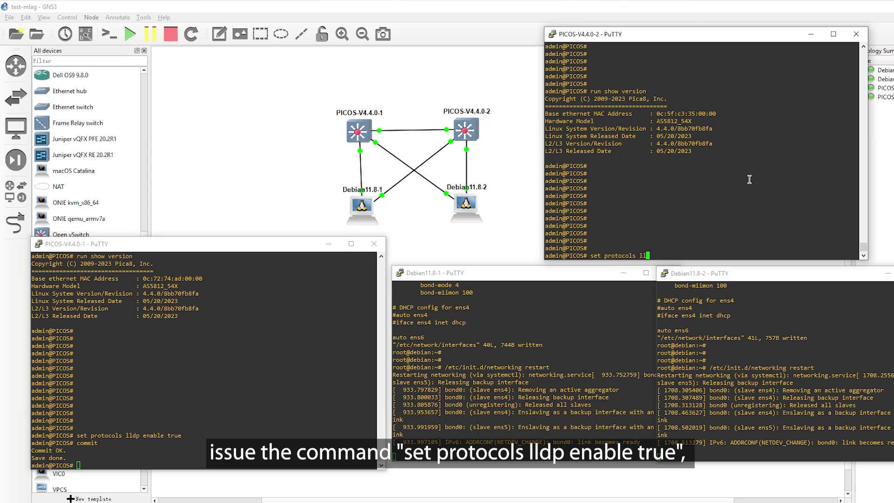
{"action": "type", "text": "ue"}
{"action": "key", "text": "Return"}
{"action": "type", "text": "cop"}
{"action": "key", "text": "Return"}
{"action": "type", "text": "commit"}
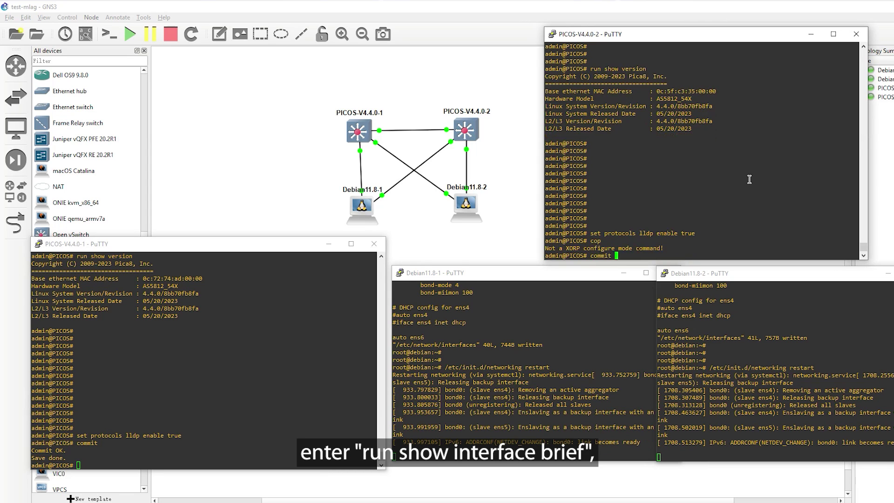
{"action": "key", "text": "Return"}
{"action": "key", "text": "Return"}
{"action": "key", "text": "Return"}
{"action": "left_click", "coordinate": [290, 369]}
{"action": "type", "text": "set iun"}
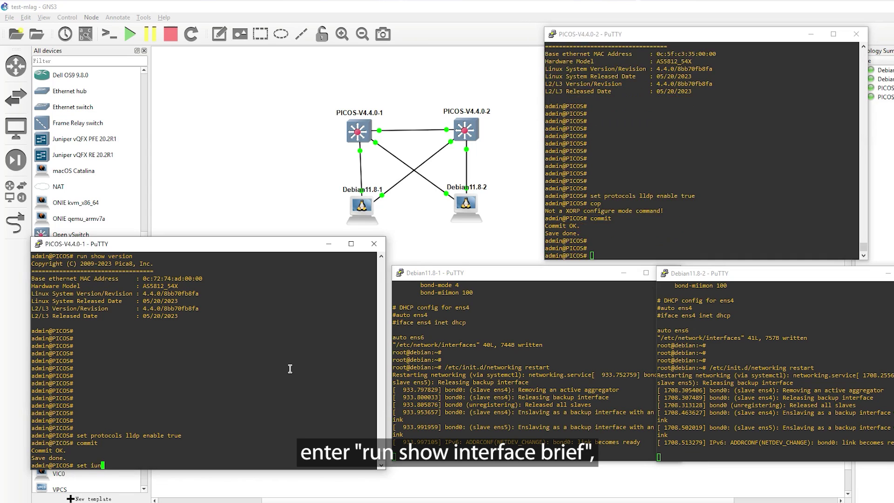
{"action": "key", "text": "BackSpace"}
{"action": "key", "text": "BackSpace"}
{"action": "type", "text": "nterface"}
{"action": "key", "text": "BackSpace"}
{"action": "key", "text": "BackSpace"}
{"action": "key", "text": "BackSpace"}
{"action": "key", "text": "BackSpace"}
{"action": "key", "text": "BackSpace"}
{"action": "key", "text": "BackSpace"}
{"action": "key", "text": "BackSpace"}
{"action": "key", "text": "BackSpace"}
{"action": "key", "text": "BackSpace"}
{"action": "key", "text": "BackSpace"}
{"action": "key", "text": "BackSpace"}
{"action": "key", "text": "BackSpace"}
{"action": "key", "text": "BackSpace"}
{"action": "key", "text": "BackSpace"}
List the switch port status on PICOS-V4.4.0-1 with run show interface brief.
{"action": "type", "text": "run show interface brief"}
{"action": "key", "text": "Return"}
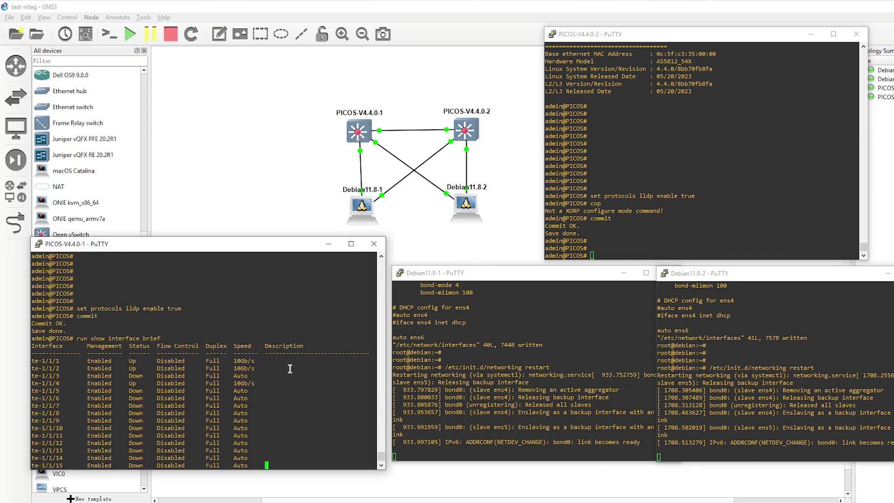
Leave the port listing and create the aggregate-ethernet interface ae1 on PICOS-V4.4.0-1.
{"action": "type", "text": "qset interface ag"}
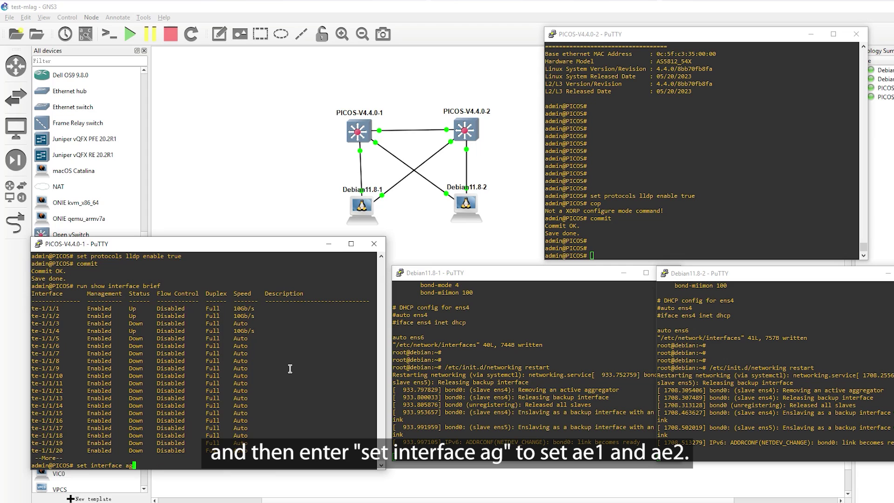
{"action": "key", "text": "Tab"}
{"action": "type", "text": "e"}
{"action": "key", "text": "Tab"}
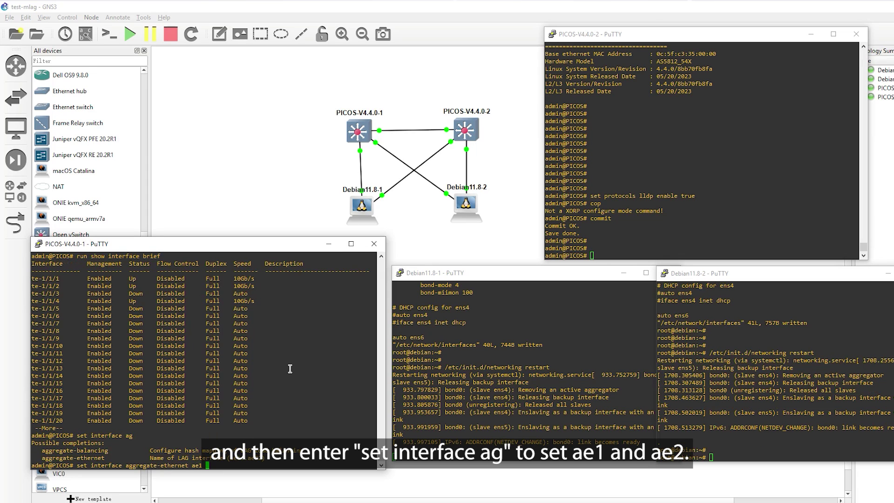
{"action": "type", "text": "ae1"}
{"action": "key", "text": "Return"}
{"action": "key", "text": "Return"}
Add gigabit-ethernet port te-1/1/1 to ae1 on PICOS-V4.4.0-1 through its 802.3ad ether-options.
{"action": "type", "text": "set "}
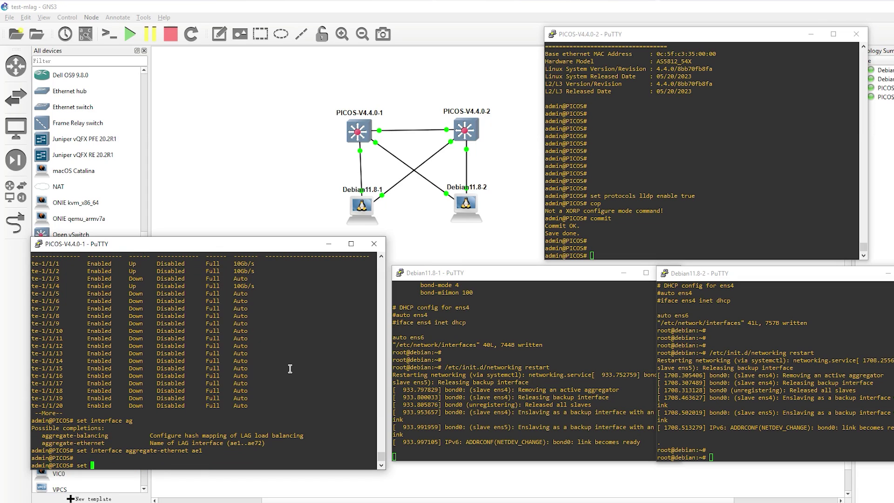
{"action": "type", "text": "interface gigabit-ethernet te-1/"}
{"action": "type", "text": "1/1/"}
{"action": "type", "text": "ether-options "}
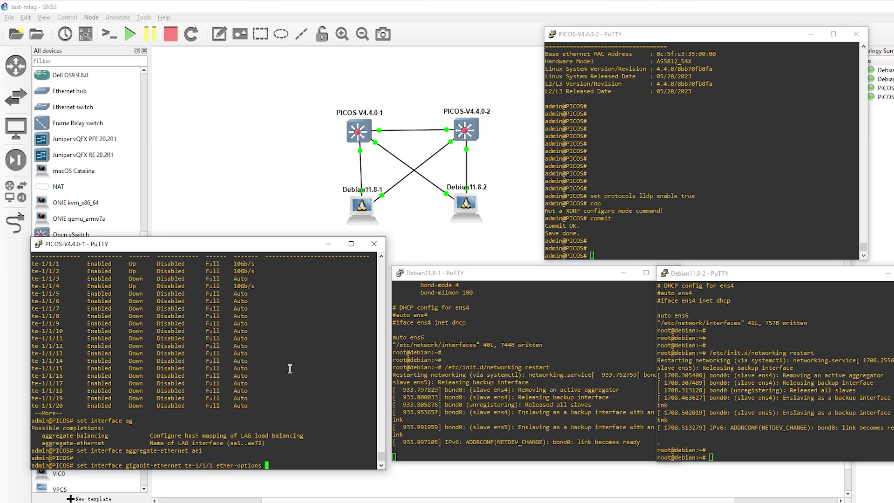
{"action": "type", "text": "802.3ad ae1"}
{"action": "key", "text": "Return"}
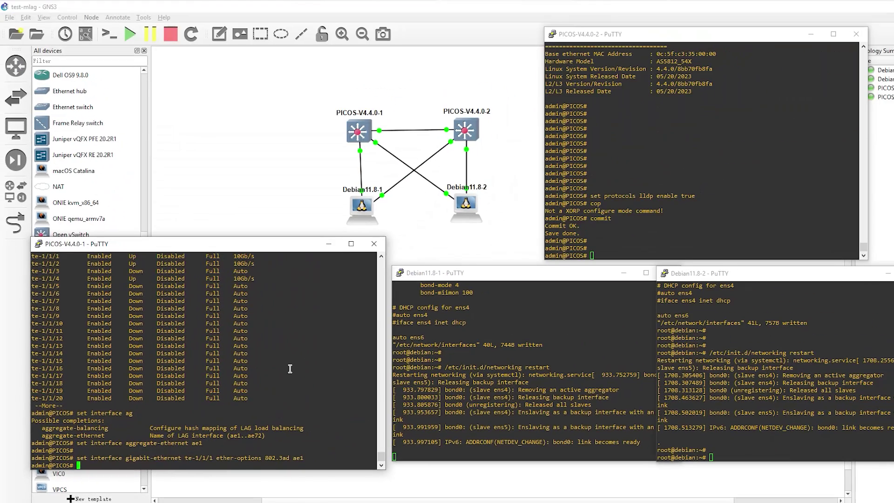
Create the aggregate-ethernet interface ae2 on PICOS-V4.4.0-1.
{"action": "type", "text": "set interface ag"}
{"action": "key", "text": "Tab"}
{"action": "type", "text": "gregate-e"}
{"action": "key", "text": "Tab"}
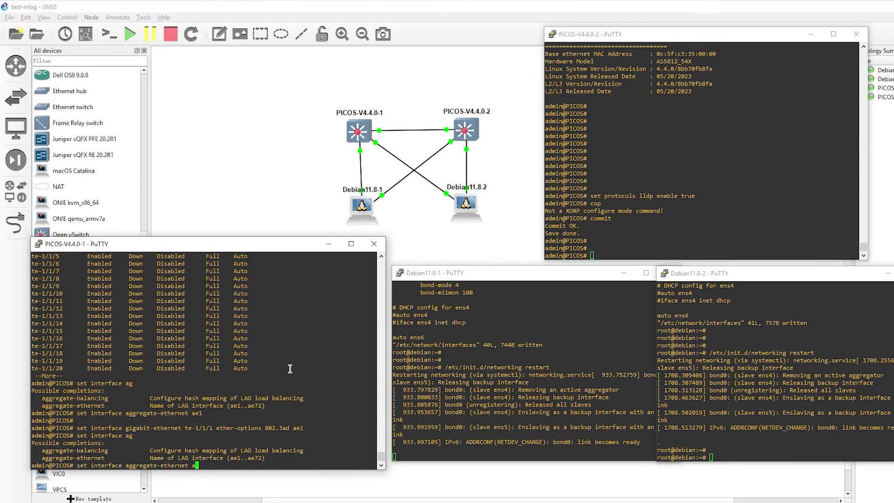
{"action": "type", "text": "ae2"}
{"action": "key", "text": "Return"}
{"action": "key", "text": "Return"}
{"action": "type", "text": "set ing"}
{"action": "key", "text": "Return"}
{"action": "key", "text": "Return"}
Add gigabit-ethernet port te-1/1/2 to ae2 on PICOS-V4.4.0-1 through its 802.3ad ether-options.
{"action": "type", "text": "set in"}
{"action": "key", "text": "Tab"}
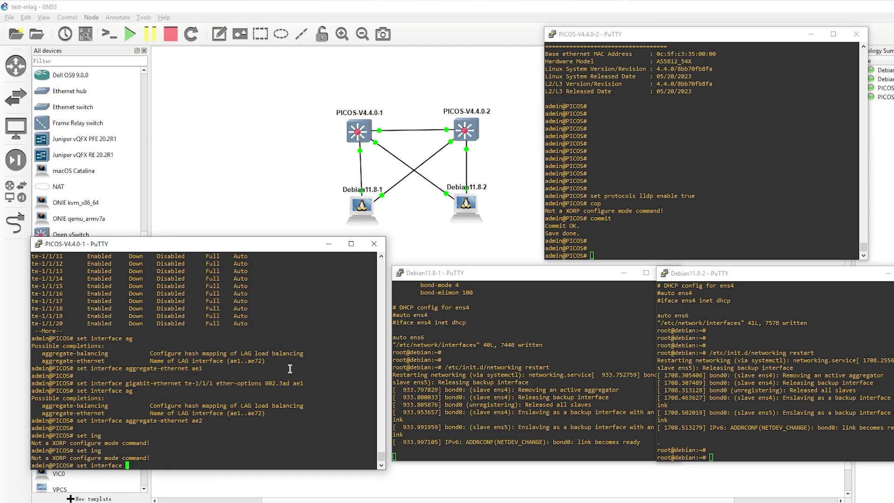
{"action": "type", "text": "g"}
{"action": "key", "text": "Tab"}
{"action": "type", "text": "te-1/1/2 e"}
{"action": "key", "text": "Tab"}
{"action": "type", "text": "8"}
{"action": "key", "text": "Tab"}
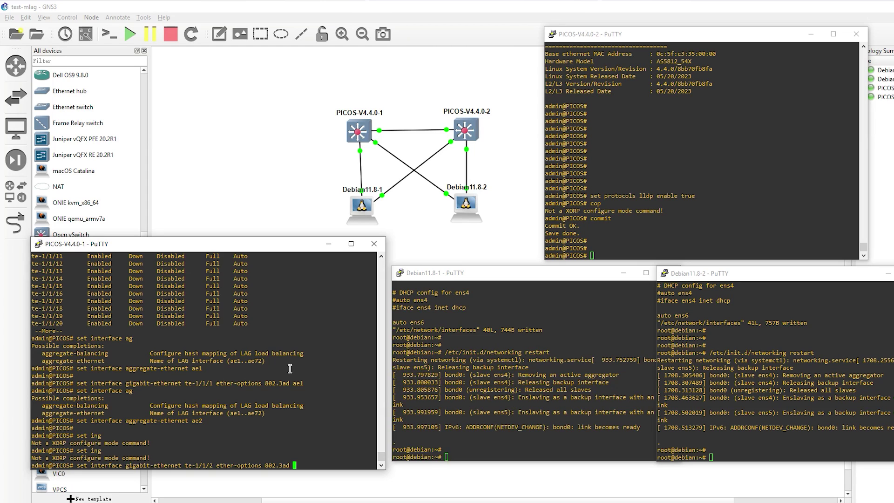
{"action": "type", "text": "ae2"}
{"action": "key", "text": "Return"}
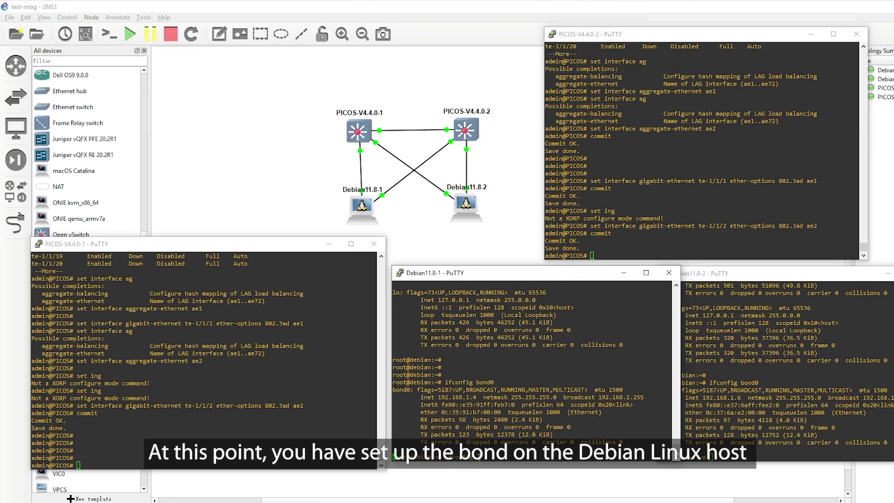
{"action": "scroll", "coordinate": [479, 459], "scroll_direction": "up", "scroll_amount": 4}
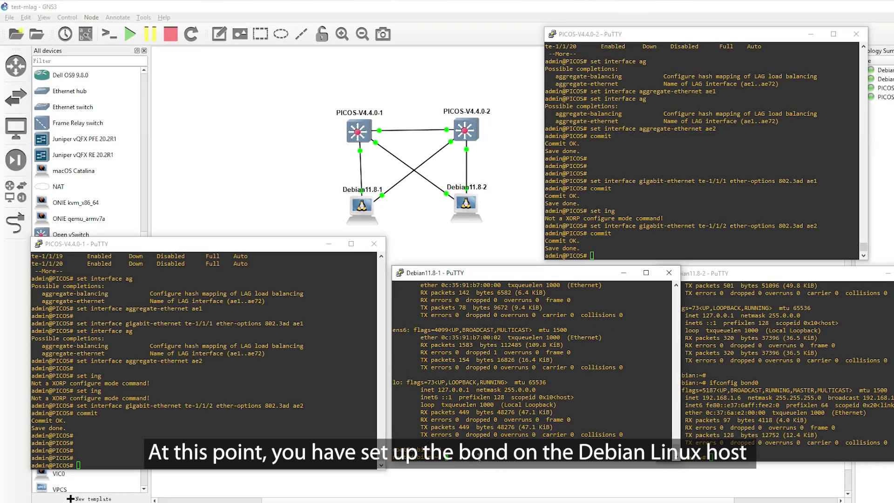
{"action": "scroll", "coordinate": [480, 458], "scroll_direction": "down", "scroll_amount": 4}
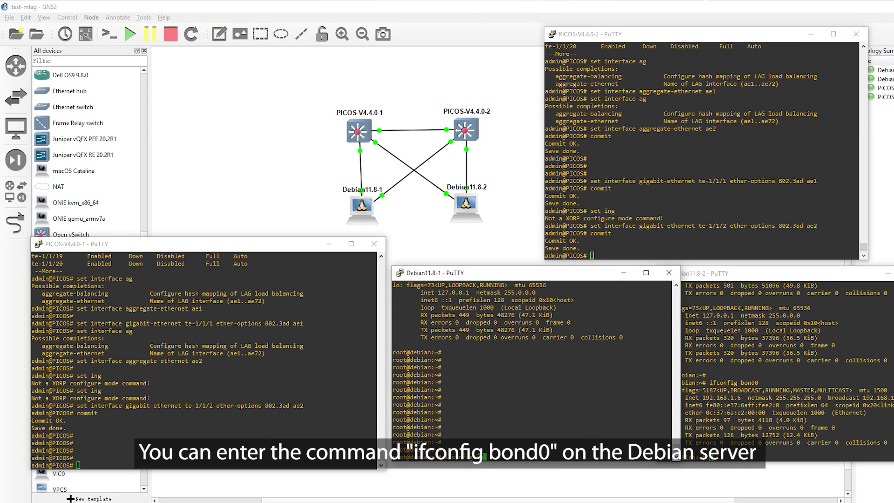
Display the bond0 interface details with ifconfig on Debian11.8-1 and Debian11.8-2, ending on fresh prompt lines.
{"action": "key", "text": "Return"}
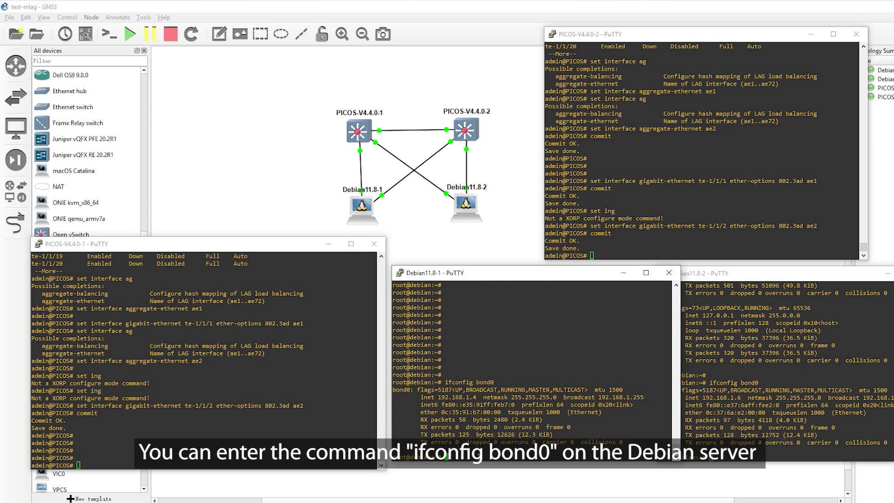
{"action": "type", "text": "i"}
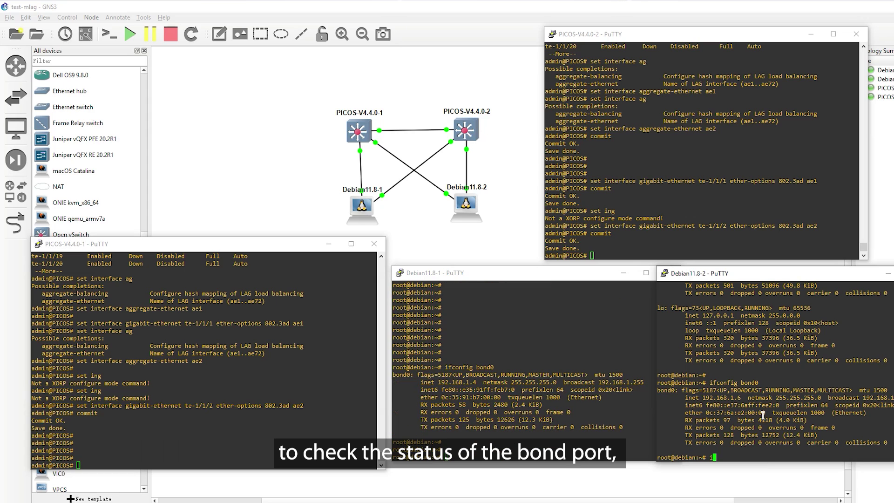
{"action": "type", "text": "fconfig bond"}
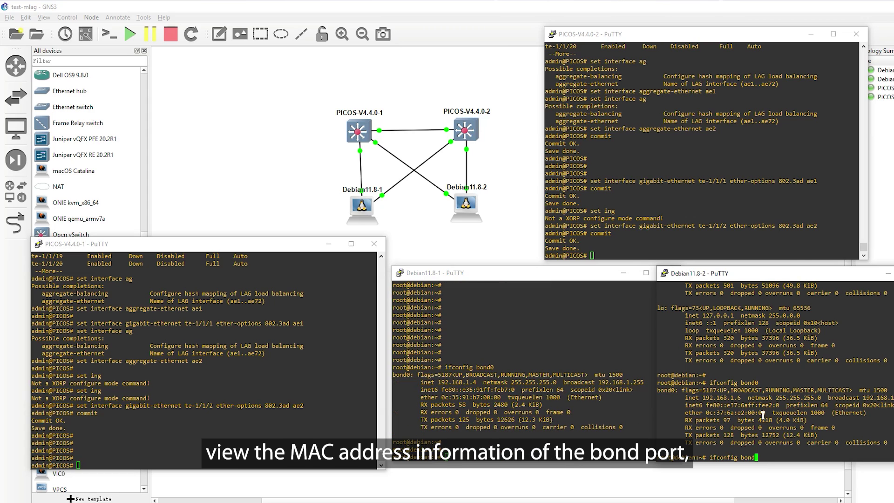
{"action": "type", "text": "0"}
{"action": "key", "text": "Return"}
{"action": "key", "text": "Return"}
{"action": "key", "text": "Return"}
{"action": "key", "text": "Return"}
{"action": "key", "text": "Return"}
{"action": "key", "text": "Return"}
{"action": "key", "text": "Return"}
{"action": "key", "text": "Return"}
{"action": "key", "text": "Return"}
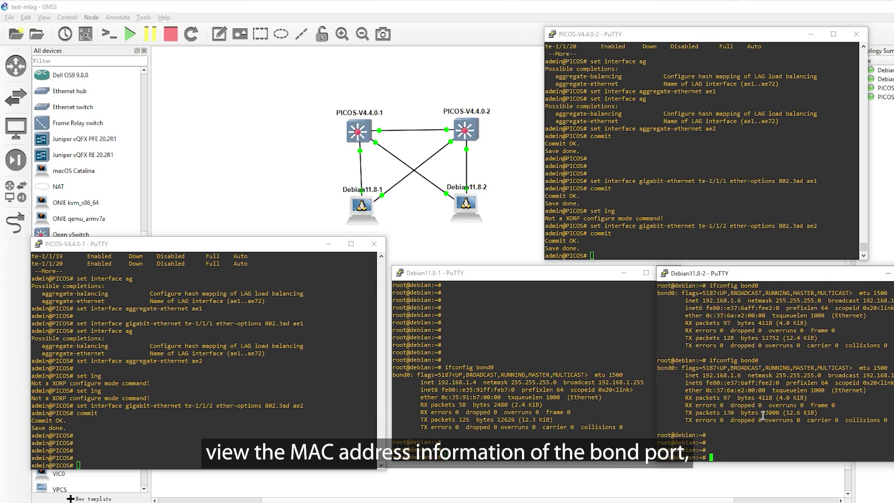
{"action": "key", "text": "Return"}
{"action": "key", "text": "Return"}
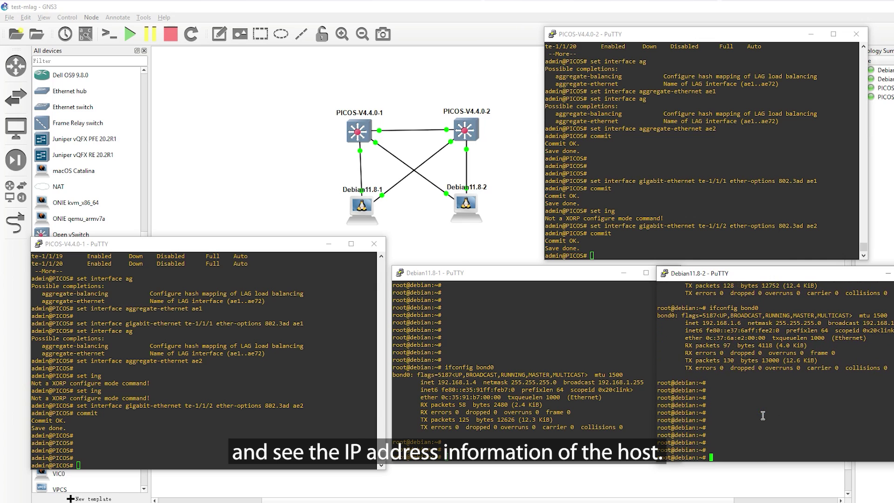
Add blank prompt lines on Debian11.8-2 and display its bond0 interface details again with ifconfig.
{"action": "key", "text": "Return"}
{"action": "key", "text": "Return"}
{"action": "key", "text": "Return"}
{"action": "key", "text": "Return"}
{"action": "key", "text": "Return"}
{"action": "key", "text": "Return"}
{"action": "key", "text": "Return"}
{"action": "key", "text": "Return"}
{"action": "type", "text": "ifconfig bond0"}
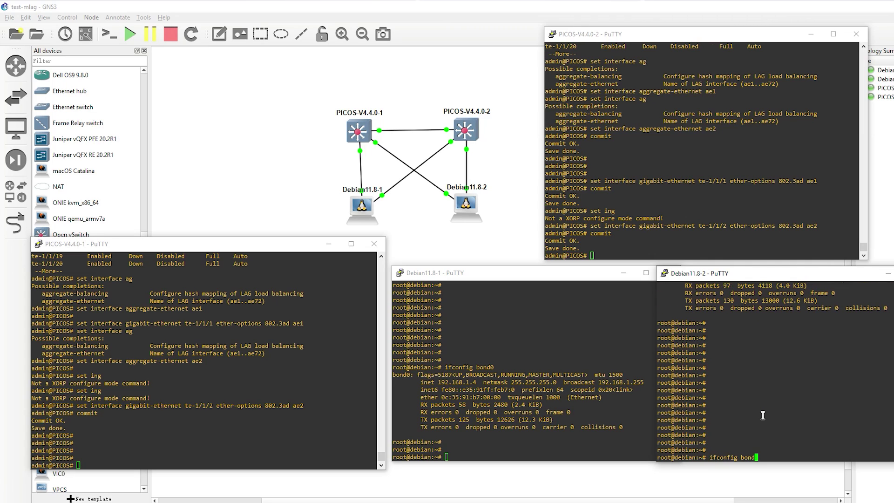
{"action": "key", "text": "Return"}
{"action": "key", "text": "Return"}
{"action": "key", "text": "Return"}
{"action": "key", "text": "Return"}
{"action": "key", "text": "Return"}
{"action": "key", "text": "Return"}
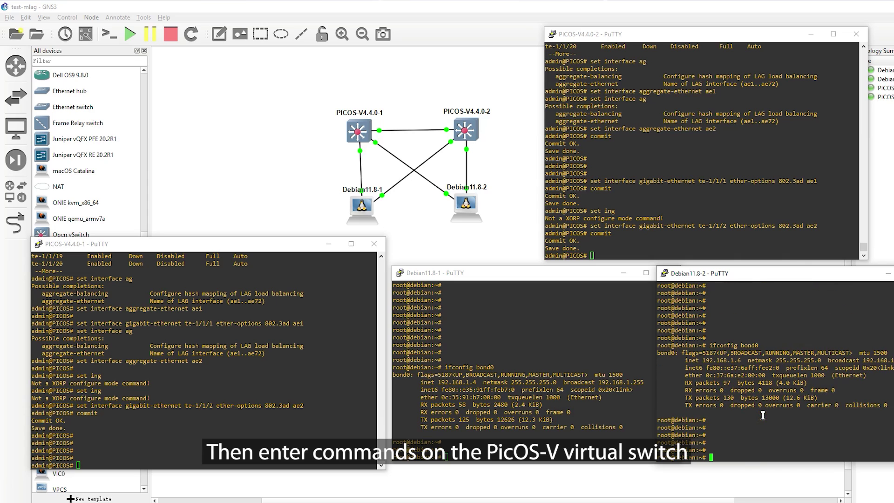
Bind VLAN 4094 to the l3-interface vlan4094 on PICOS-V4.4.0-1 and commit.
{"action": "left_click", "coordinate": [228, 364]}
{"action": "type", "text": "set vlans vlan-id 4094 l3-interface vl"}
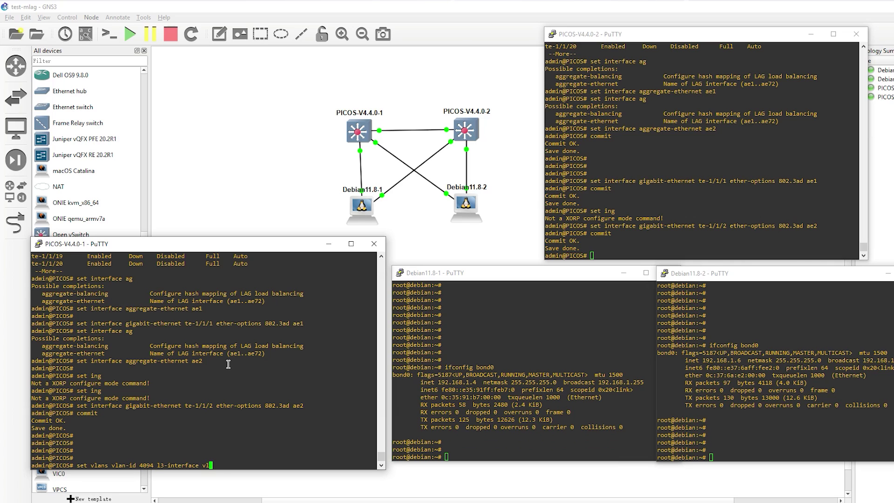
{"action": "type", "text": "an4094"}
{"action": "key", "text": "Return"}
{"action": "type", "text": "commit"}
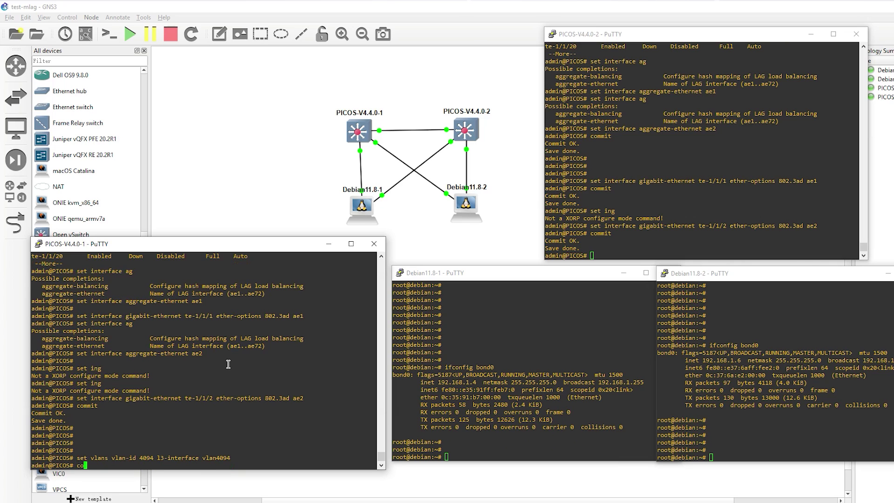
{"action": "key", "text": "Return"}
{"action": "key", "text": "Return"}
Assign address 192.168.100.1 with prefix-length 24 to vlan-interface vlan4094 on PICOS-V4.4.0-1 and commit.
{"action": "type", "text": "set l3-interface vkan"}
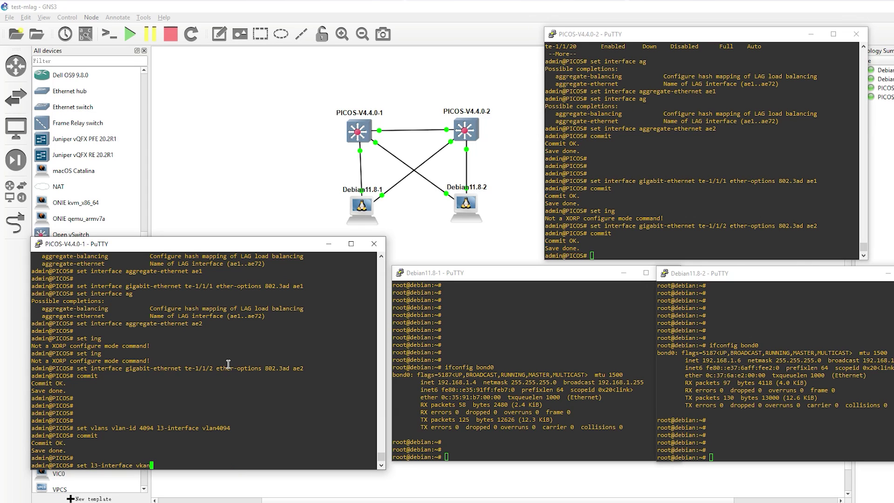
{"action": "key", "text": "BackSpace"}
{"action": "key", "text": "BackSpace"}
{"action": "type", "text": "lan40"}
{"action": "key", "text": "Return"}
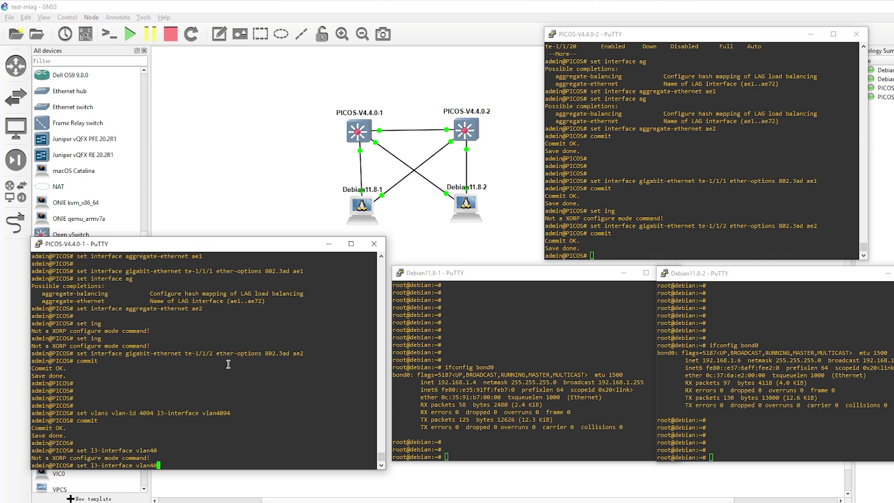
{"action": "key", "text": "BackSpace"}
{"action": "key", "text": "BackSpace"}
{"action": "key", "text": "BackSpace"}
{"action": "key", "text": "BackSpace"}
{"action": "key", "text": "BackSpace"}
{"action": "type", "text": "vlan-interface vlan4094 address 192.168.100.1 p"}
{"action": "key", "text": "Tab"}
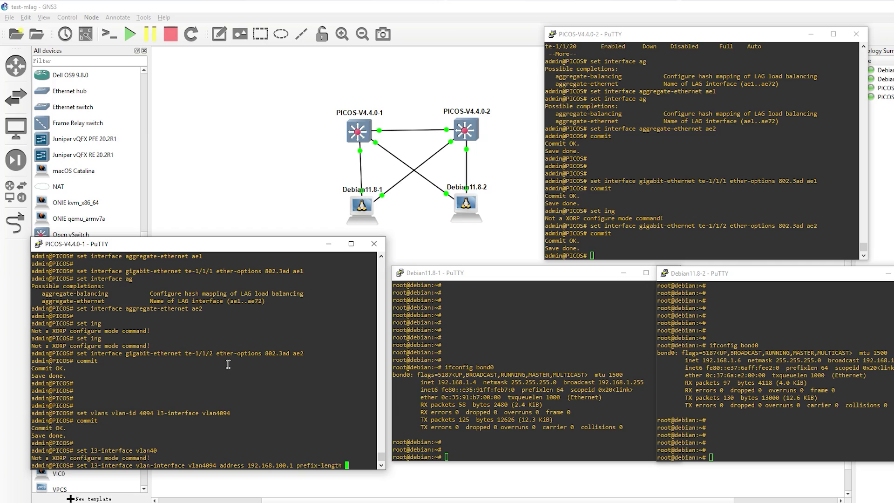
{"action": "type", "text": "24"}
{"action": "key", "text": "Return"}
{"action": "type", "text": "commit"}
{"action": "key", "text": "Return"}
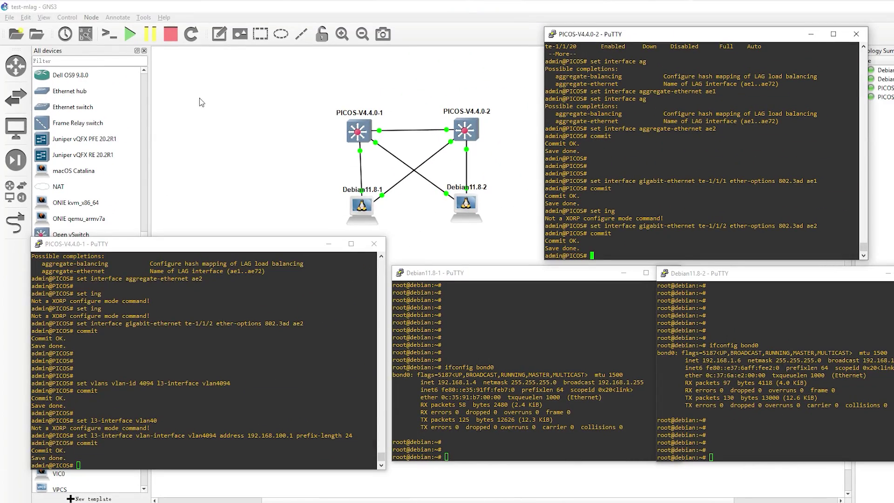
Bind VLAN 4094 to the l3-interface vlan4094 on PICOS-V4.4.0-2 and commit.
{"action": "type", "text": "set vlans vlan-id 4094 l3-interface vlan409"}
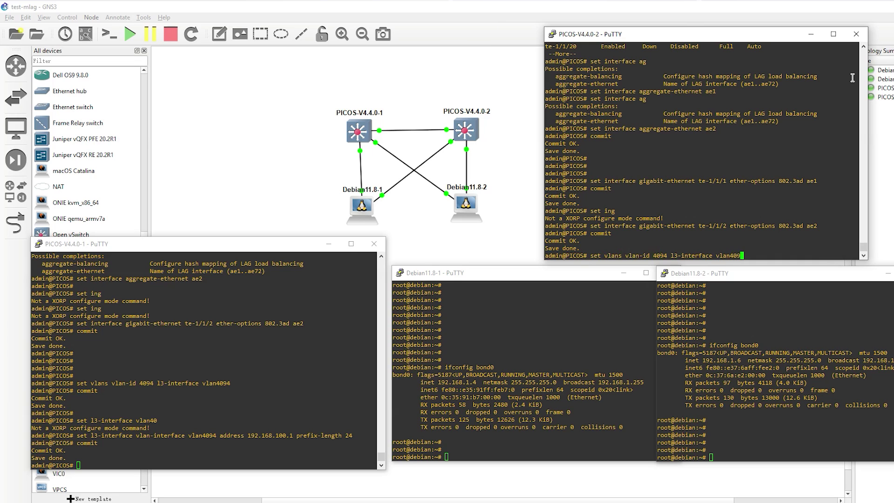
{"action": "type", "text": "4"}
{"action": "key", "text": "Return"}
{"action": "type", "text": "commit"}
{"action": "key", "text": "Return"}
Assign address 192.168.100.2 with prefix-length 24 to vlan-interface vlan4094 on PICOS-V4.4.0-2 and commit.
{"action": "type", "text": "set l3-interface vlan-interface vlan4094 address 192.168.100.2 prefix-length 24"}
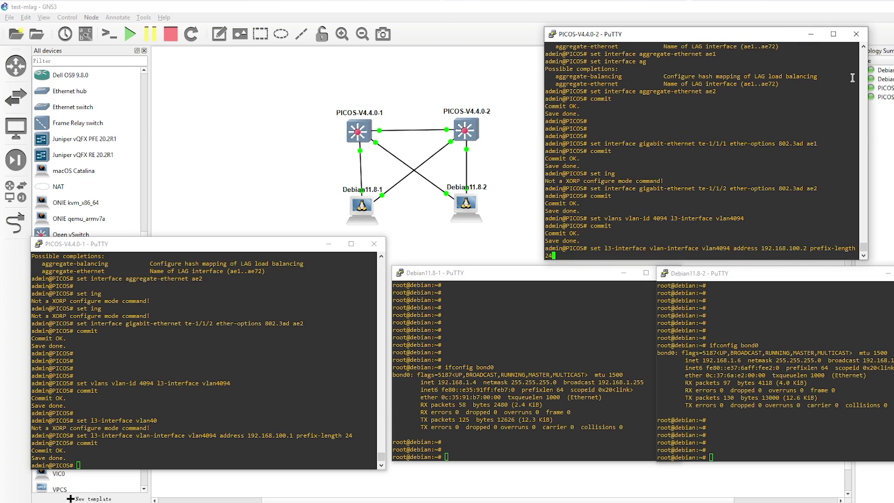
{"action": "key", "text": "Return"}
{"action": "type", "text": "commit"}
{"action": "key", "text": "Return"}
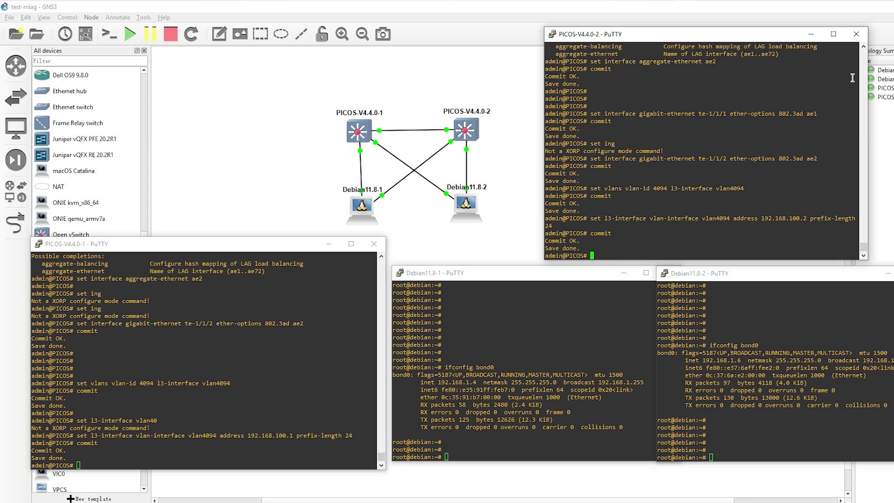
List the LLDP neighbors of PICOS-V4.4.0-1.
{"action": "left_click", "coordinate": [271, 330]}
{"action": "type", "text": "run show lldp neighbor"}
{"action": "key", "text": "Return"}
Set the ethernet-switching native-vlan-id of gigabit-ethernet te-1/1/4 to 4094 on PICOS-V4.4.0-1 and commit.
{"action": "type", "text": "set interface gigabit-ethernet te-1/1/4 "}
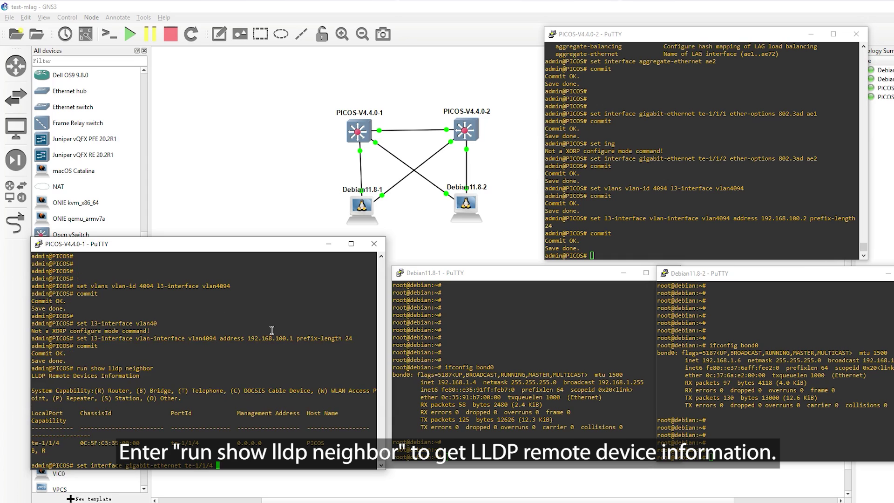
{"action": "type", "text": "family ethernet-switching native-vlan-id 4094"}
{"action": "key", "text": "Return"}
{"action": "type", "text": "commit"}
{"action": "key", "text": "Return"}
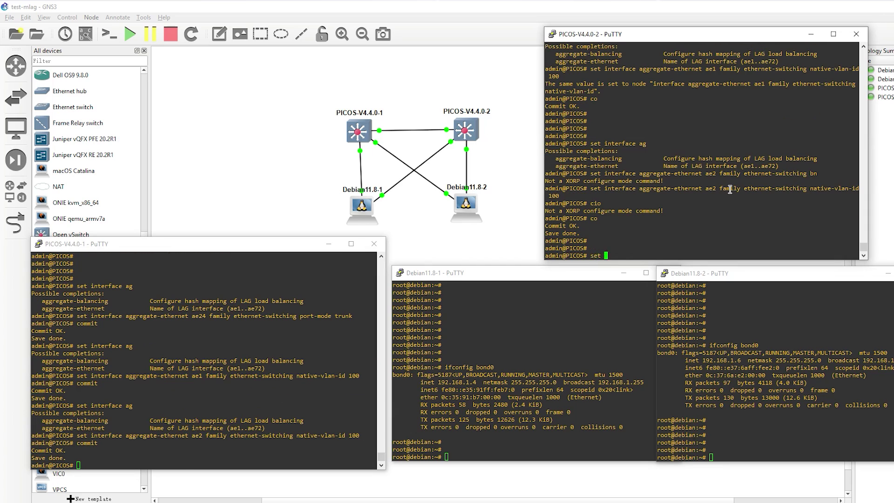
Configure MLAG domain 1 on PICOS-V4.4.0-2 as node 1 with peer-ip 192.168.100.1 and peer-vlan 4094.
{"action": "type", "text": "protocols mlag domain 1 node 1"}
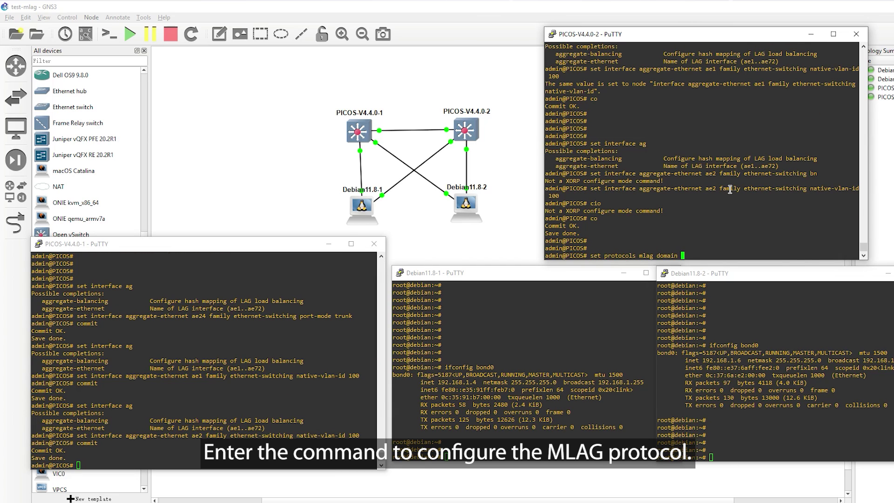
{"action": "key", "text": "Return"}
{"action": "type", "text": "set protocols mlag domain 1"}
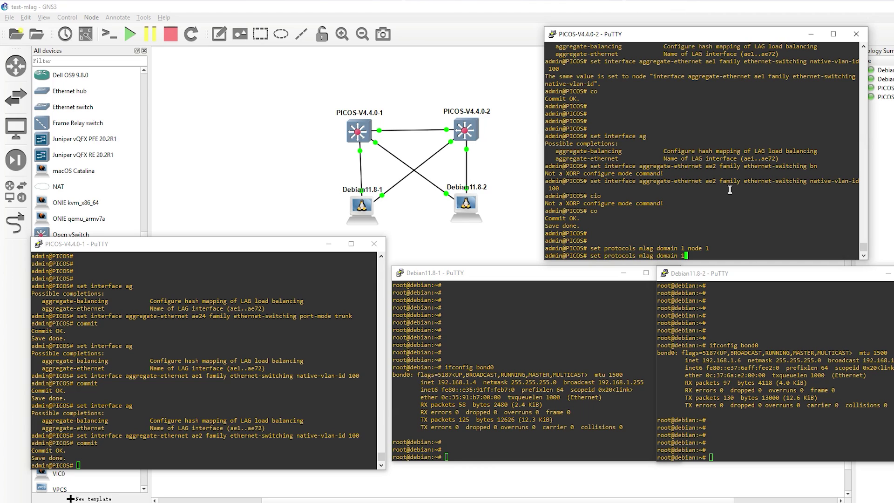
{"action": "type", "text": " p"}
{"action": "key", "text": "Tab"}
{"action": "type", "text": "ip "}
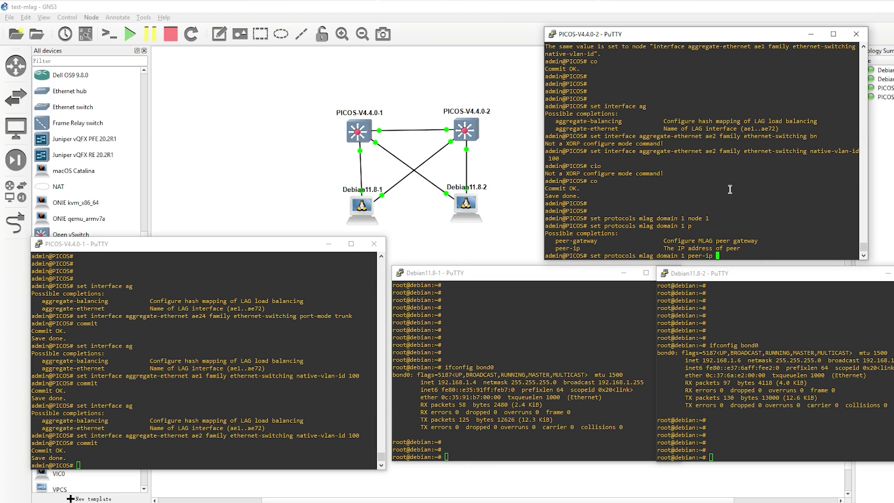
{"action": "type", "text": "192.168.100.1 p"}
{"action": "key", "text": "Tab"}
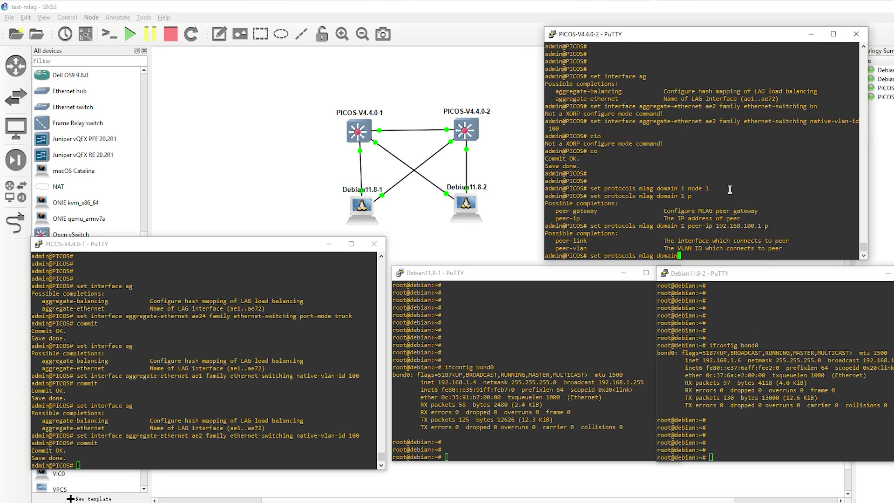
{"action": "type", "text": "v"}
{"action": "key", "text": "Tab"}
{"action": "type", "text": "4094"}
{"action": "key", "text": "Return"}
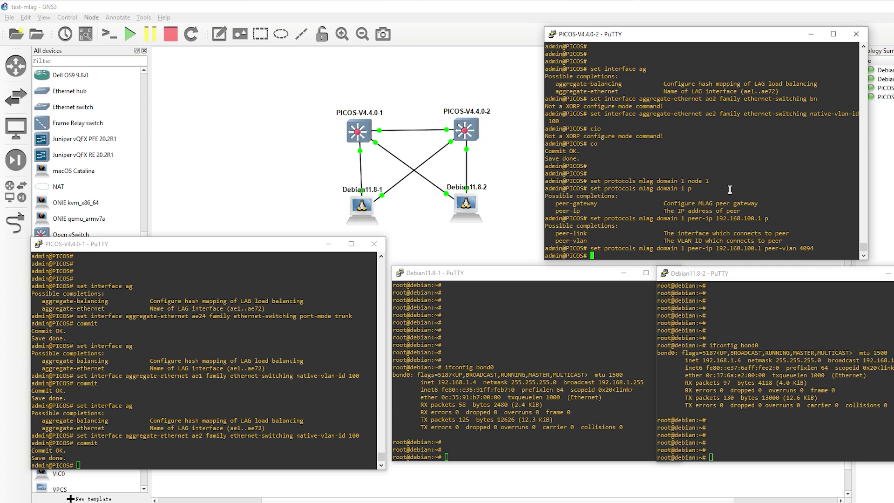
Set ae24 as the peer-link for MLAG peer 192.168.100.1 in domain 1 on PICOS-V4.4.0-2.
{"action": "key", "text": "Up"}
{"action": "key", "text": "BackSpace"}
{"action": "key", "text": "BackSpace"}
{"action": "key", "text": "BackSpace"}
{"action": "key", "text": "BackSpace"}
{"action": "key", "text": "BackSpace"}
{"action": "key", "text": "BackSpace"}
{"action": "key", "text": "BackSpace"}
{"action": "key", "text": "BackSpace"}
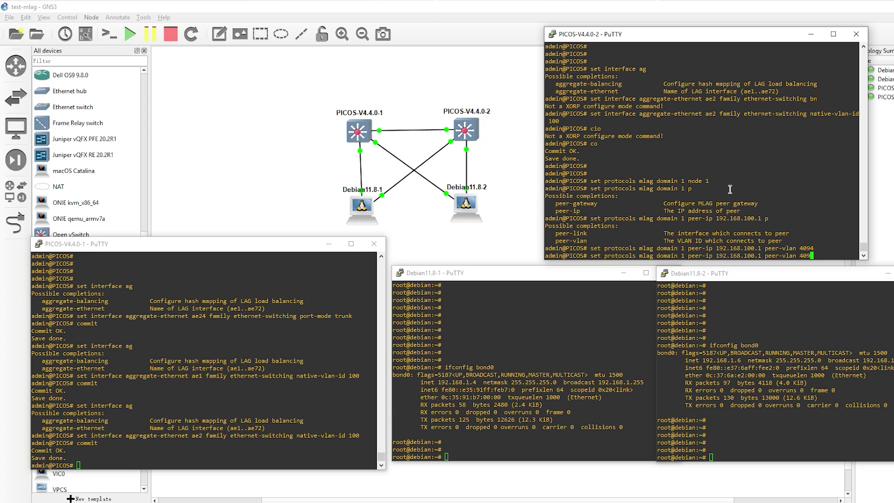
{"action": "type", "text": "l"}
{"action": "key", "text": "Tab"}
{"action": "type", "text": "ae23"}
{"action": "key", "text": "BackSpace"}
{"action": "type", "text": "4"}
{"action": "key", "text": "Return"}
{"action": "type", "text": "commit"}
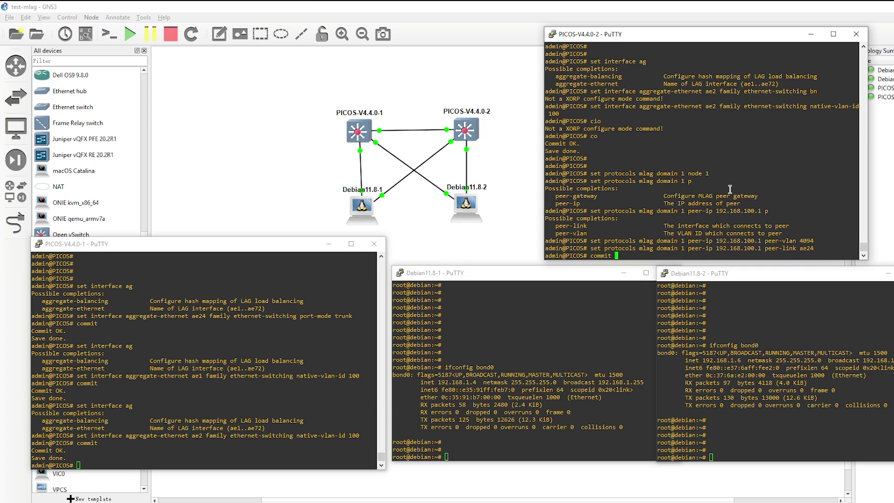
{"action": "key", "text": "BackSpace"}
{"action": "key", "text": "BackSpace"}
{"action": "key", "text": "BackSpace"}
{"action": "key", "text": "BackSpace"}
{"action": "key", "text": "BackSpace"}
{"action": "key", "text": "BackSpace"}
Assign interface ae1 to link 1 of MLAG domain 1 on PICOS-V4.4.0-2.
{"action": "type", "text": "set pro"}
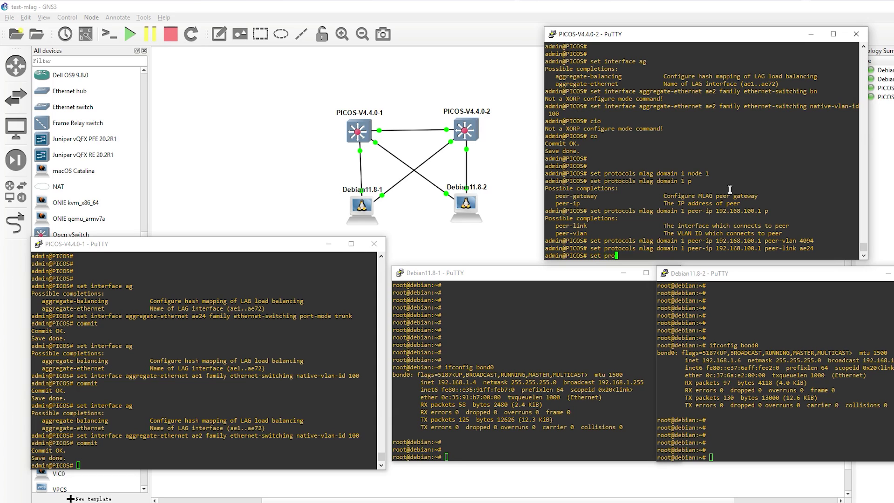
{"action": "type", "text": "tocols mlag domain 1 interface ae1 link 1"}
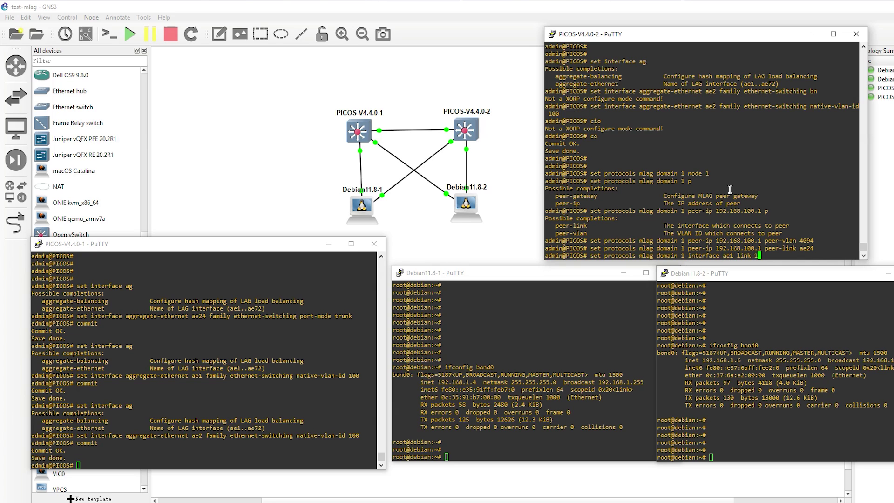
{"action": "key", "text": "Return"}
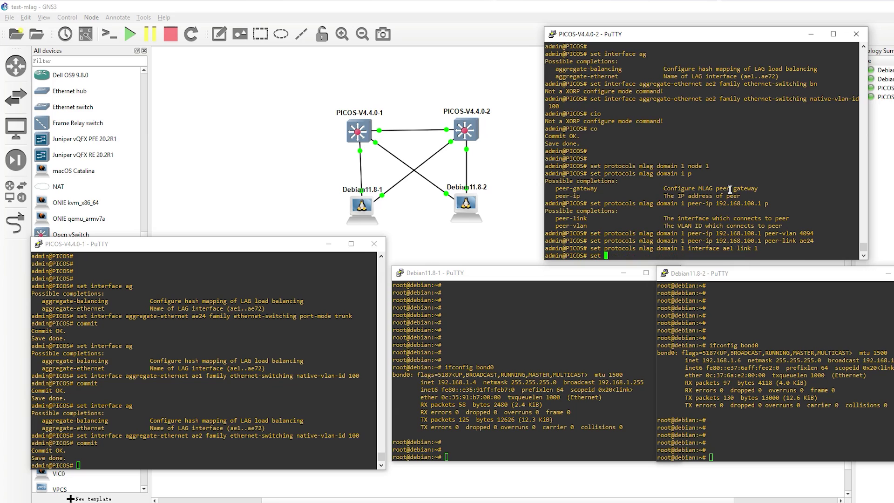
Assign interface ae2 to link 2 of MLAG domain 1 on PICOS-V4.4.0-2 and commit the MLAG configuration.
{"action": "type", "text": "set pr"}
{"action": "key", "text": "Tab"}
{"action": "type", "text": "mlag domain 1 interface "}
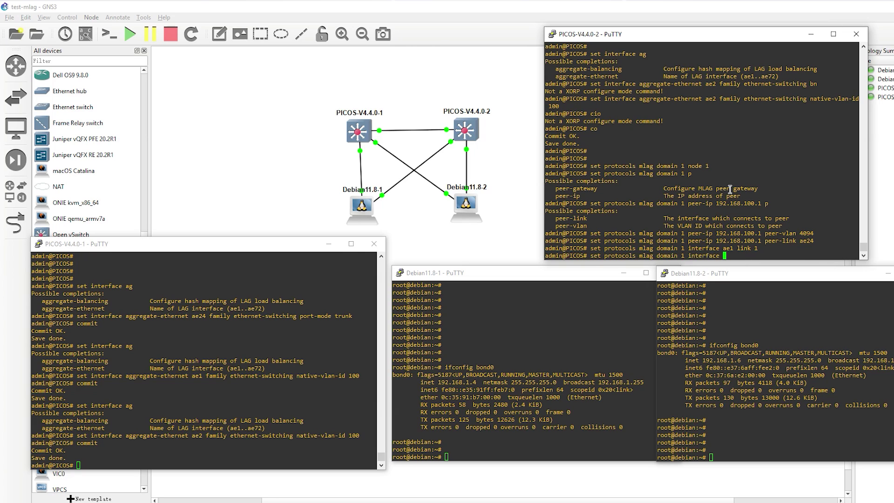
{"action": "type", "text": "ae2 link 2"}
{"action": "key", "text": "Return"}
{"action": "type", "text": "commit"}
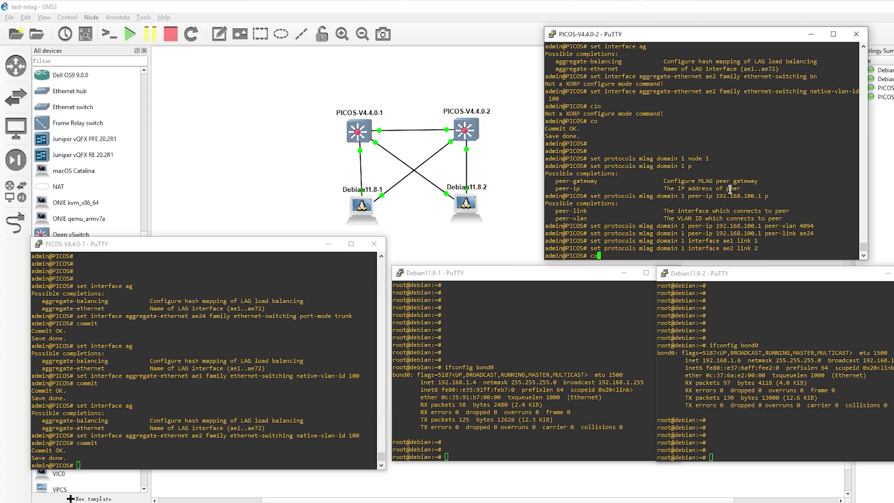
{"action": "key", "text": "Return"}
{"action": "key", "text": "Return"}
{"action": "key", "text": "Return"}
{"action": "key", "text": "Return"}
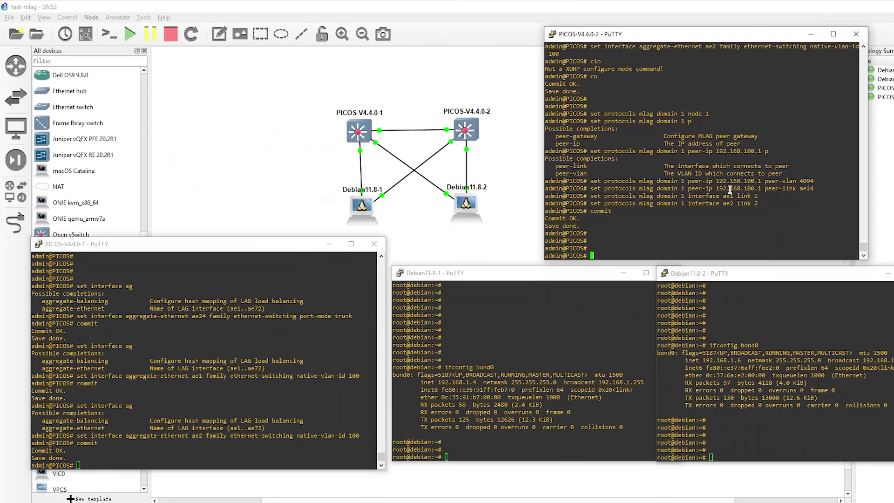
Display the configuration of PICOS-V4.4.0-2 as set commands without paging to review the MLAG settings.
{"action": "type", "text": "shiw"}
{"action": "key", "text": "BackSpace"}
{"action": "key", "text": "BackSpace"}
{"action": "key", "text": "BackSpace"}
{"action": "type", "text": "show protocols mlag | display set | no-more"}
{"action": "key", "text": "Return"}
{"action": "key", "text": "Return"}
{"action": "key", "text": "Return"}
{"action": "key", "text": "Return"}
{"action": "key", "text": "Return"}
{"action": "key", "text": "Return"}
{"action": "key", "text": "Return"}
{"action": "key", "text": "Return"}
{"action": "key", "text": "Return"}
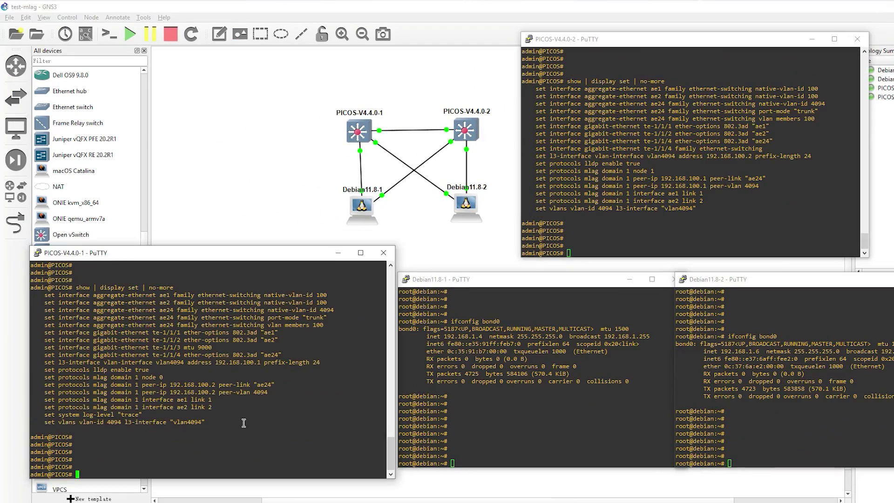
Display the PICOS-V4.4.0-1 configuration as set commands without paging, starting below a run of blank prompts, to check its MLAG settings.
{"action": "key", "text": "Return"}
{"action": "key", "text": "Return"}
{"action": "key", "text": "Return"}
{"action": "key", "text": "Return"}
{"action": "key", "text": "Return"}
{"action": "key", "text": "Return"}
{"action": "key", "text": "Return"}
{"action": "key", "text": "Return"}
{"action": "key", "text": "Return"}
{"action": "key", "text": "Return"}
{"action": "key", "text": "Return"}
{"action": "key", "text": "Return"}
{"action": "key", "text": "Return"}
{"action": "key", "text": "Return"}
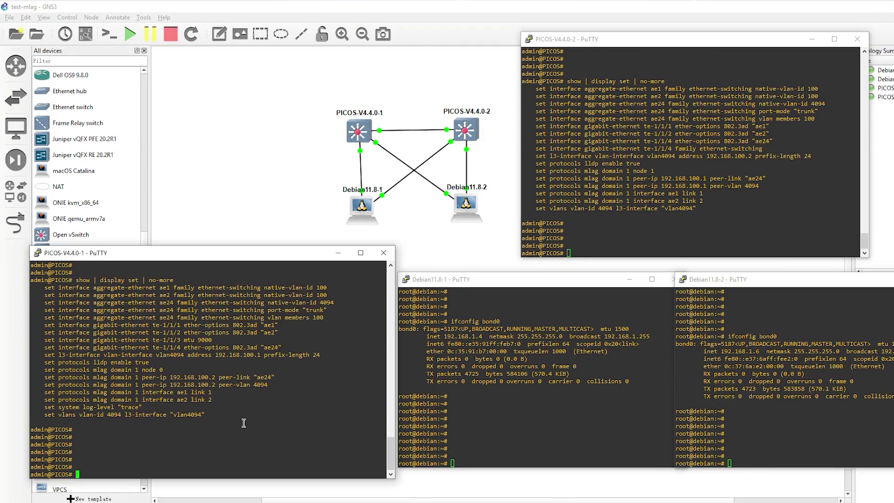
{"action": "key", "text": "Return"}
{"action": "key", "text": "Return"}
{"action": "key", "text": "Return"}
{"action": "key", "text": "Return"}
{"action": "key", "text": "Return"}
{"action": "key", "text": "Return"}
{"action": "key", "text": "Return"}
{"action": "key", "text": "Return"}
{"action": "key", "text": "Return"}
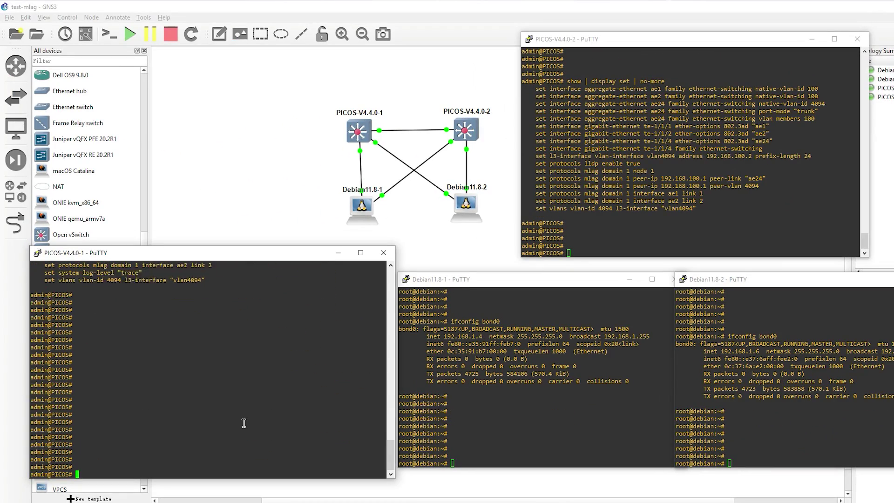
{"action": "type", "text": "show | "}
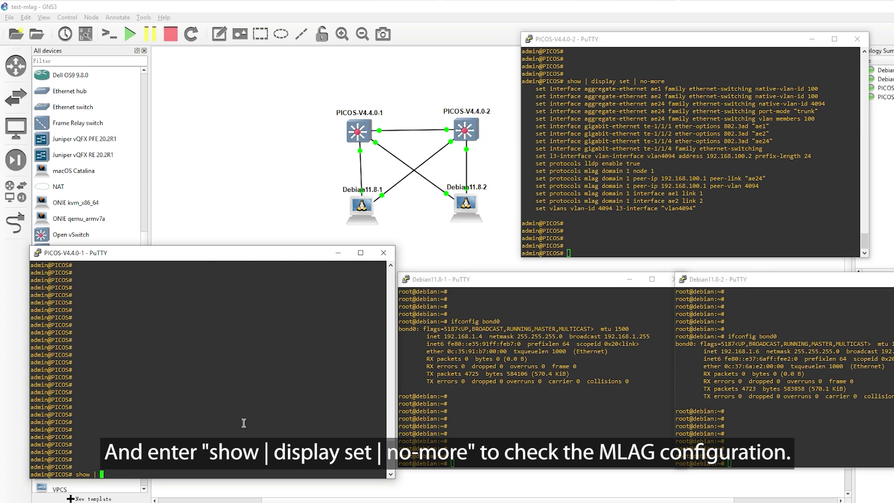
{"action": "type", "text": "display set | no-more"}
{"action": "key", "text": "Return"}
{"action": "key", "text": "Return"}
{"action": "key", "text": "Return"}
{"action": "key", "text": "Return"}
{"action": "key", "text": "Return"}
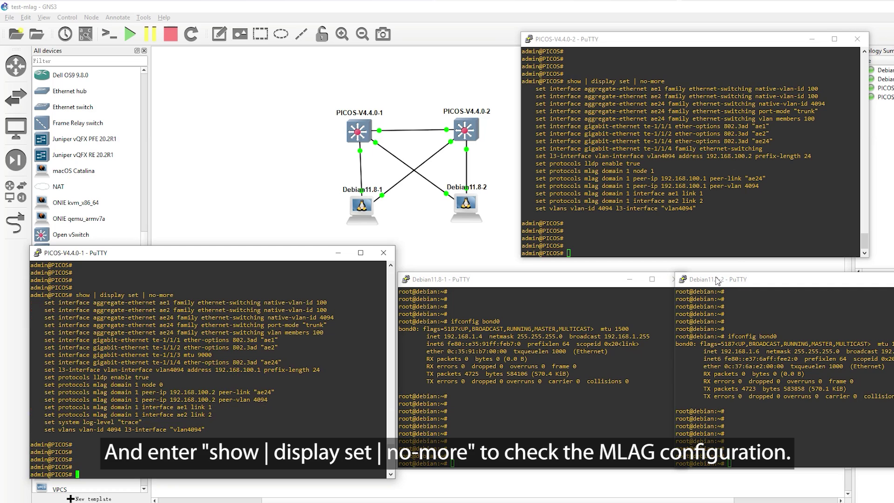
List the PICOS-V4.4.0-2 configuration as set commands without paging, starting below a run of blank prompts, to check its MLAG settings.
{"action": "left_click", "coordinate": [722, 194]}
{"action": "key", "text": "Return"}
{"action": "key", "text": "Return"}
{"action": "key", "text": "Return"}
{"action": "key", "text": "Return"}
{"action": "key", "text": "Return"}
{"action": "key", "text": "Return"}
{"action": "key", "text": "Return"}
{"action": "key", "text": "Return"}
{"action": "key", "text": "Return"}
{"action": "key", "text": "Return"}
{"action": "key", "text": "Return"}
{"action": "key", "text": "Return"}
{"action": "key", "text": "Return"}
{"action": "key", "text": "Return"}
{"action": "key", "text": "Return"}
{"action": "key", "text": "Return"}
{"action": "key", "text": "Return"}
{"action": "key", "text": "Return"}
{"action": "key", "text": "Return"}
{"action": "key", "text": "Return"}
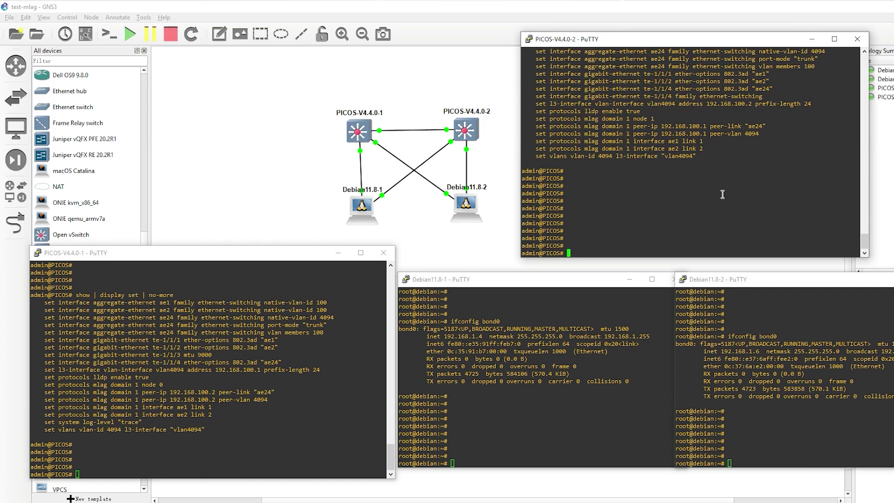
{"action": "key", "text": "Return"}
{"action": "key", "text": "Return"}
{"action": "key", "text": "Return"}
{"action": "type", "text": "show | di"}
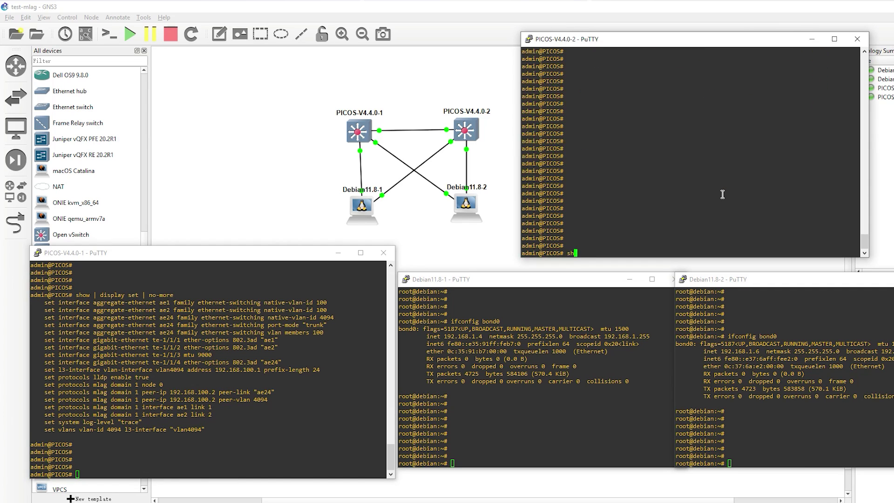
{"action": "type", "text": "splay set | no-more"}
{"action": "key", "text": "Return"}
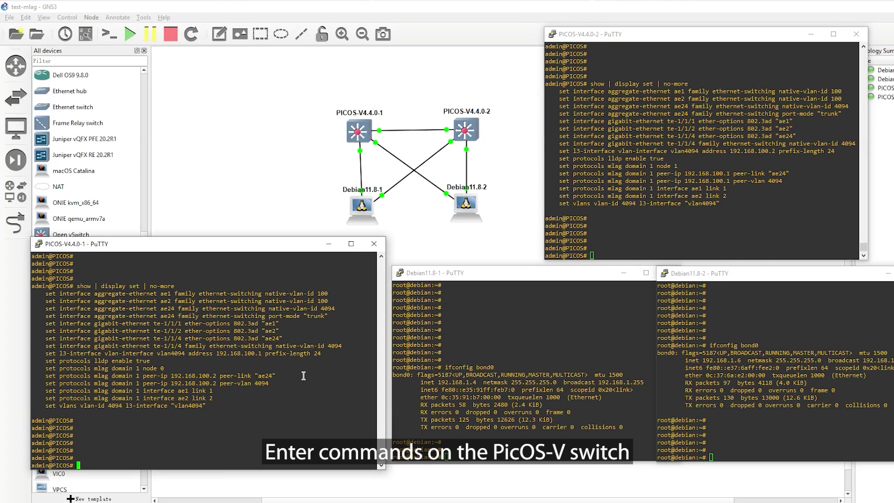
Show the MLAG domain summary on PICOS-V4.4.0-1 to check the neighbor status.
{"action": "type", "text": "run show mlag "}
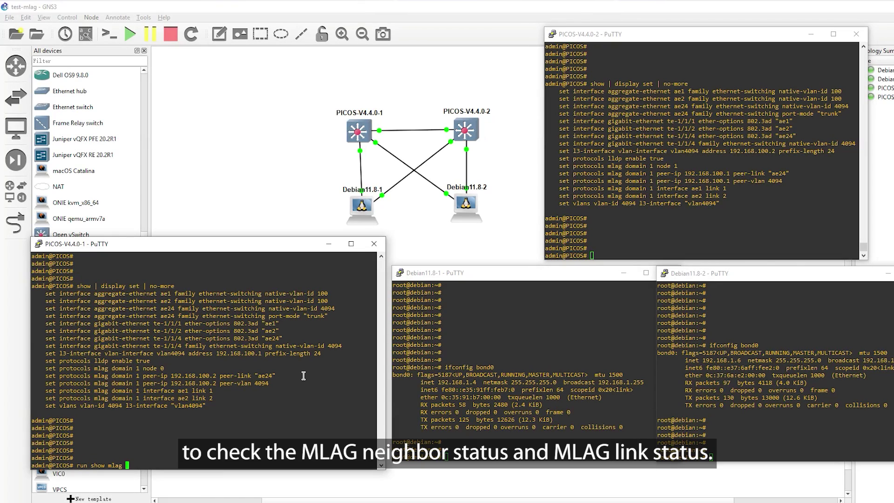
{"action": "type", "text": "domain su"}
{"action": "key", "text": "Tab"}
{"action": "type", "text": "mmary"}
{"action": "key", "text": "Return"}
{"action": "key", "text": "Return"}
{"action": "key", "text": "Return"}
{"action": "key", "text": "Return"}
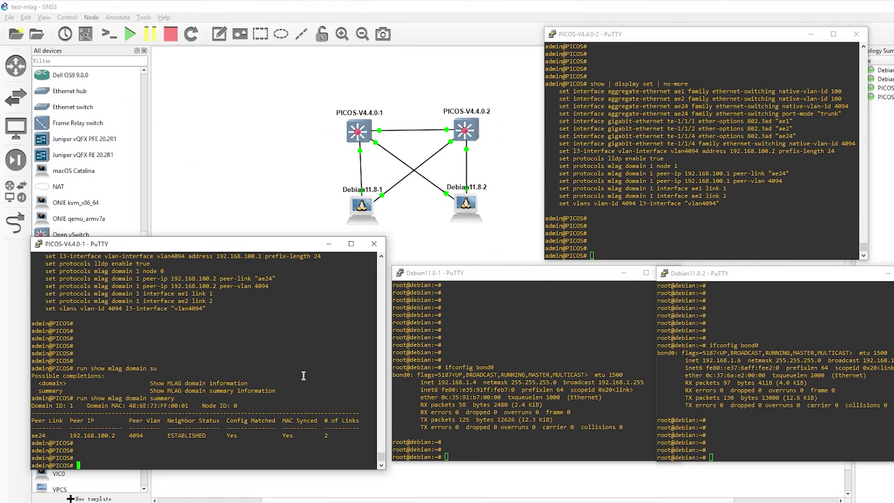
Show the MLAG domain summary on PICOS-V4.4.0-2 to check the neighbor status.
{"action": "left_click", "coordinate": [694, 214]}
{"action": "type", "text": "run show "}
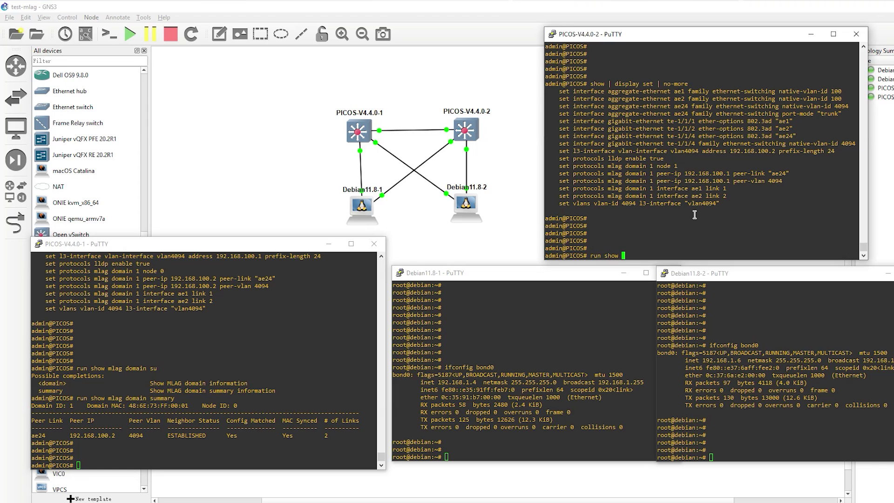
{"action": "type", "text": "mlag domain su"}
{"action": "key", "text": "question"}
{"action": "type", "text": "mmary"}
{"action": "key", "text": "Return"}
{"action": "key", "text": "Return"}
{"action": "key", "text": "Return"}
{"action": "key", "text": "Return"}
Show the MLAG link summary on PICOS-V4.4.0-2 to check the status of the host links.
{"action": "type", "text": "run show ml"}
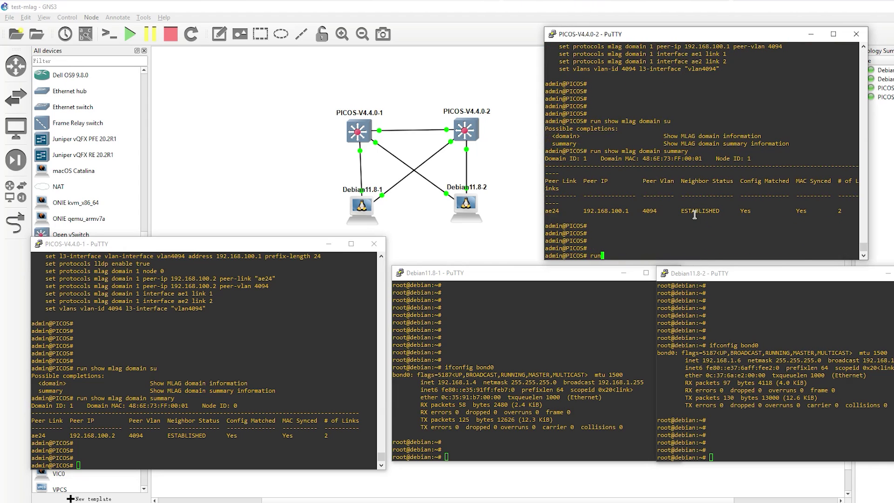
{"action": "type", "text": "ag link su"}
{"action": "key", "text": "question"}
{"action": "type", "text": "mmary"}
{"action": "key", "text": "Return"}
{"action": "key", "text": "Return"}
{"action": "key", "text": "Return"}
{"action": "key", "text": "Return"}
{"action": "key", "text": "Return"}
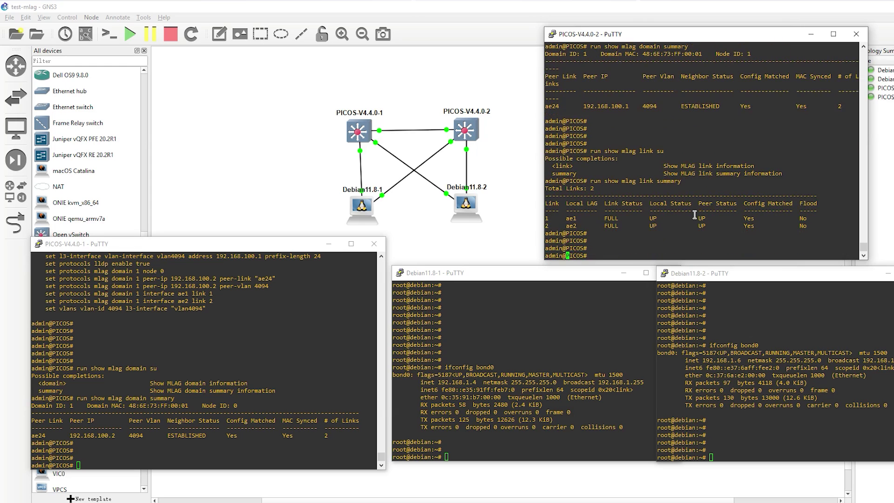
Show the MLAG link summary on PICOS-V4.4.0-1 to check the status of the host links.
{"action": "left_click", "coordinate": [276, 402]}
{"action": "type", "text": "run show m"}
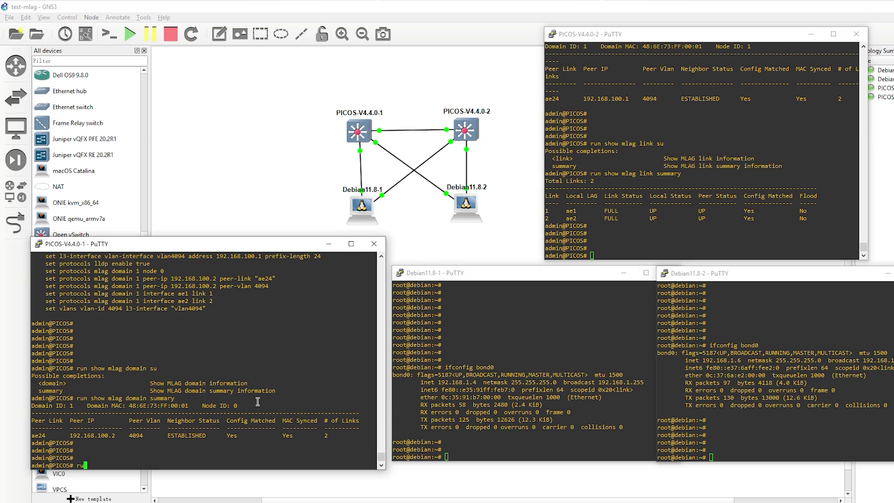
{"action": "type", "text": "link su"}
{"action": "key", "text": "question"}
{"action": "type", "text": "mmary"}
{"action": "key", "text": "Return"}
{"action": "key", "text": "Return"}
{"action": "key", "text": "Return"}
{"action": "key", "text": "Return"}
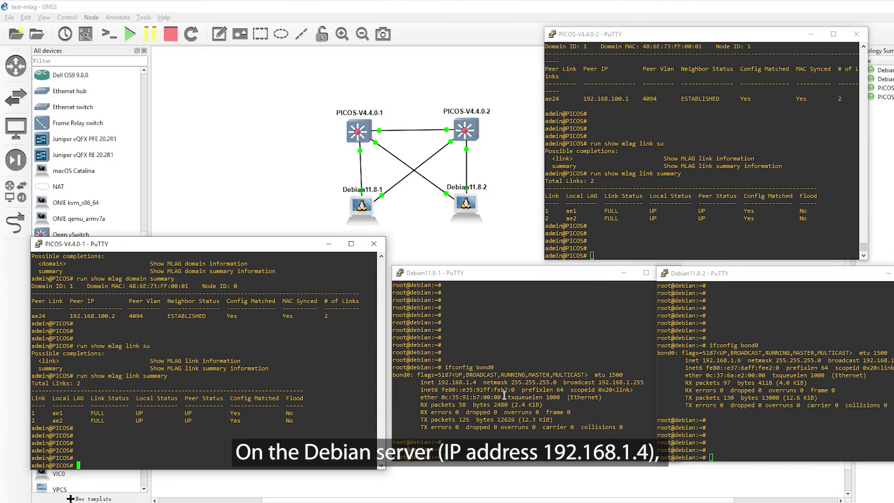
Ping 192.168.1.6 from Debian11.8-1 to test connectivity between the hosts, and stop the ping after several replies.
{"action": "left_click", "coordinate": [504, 395]}
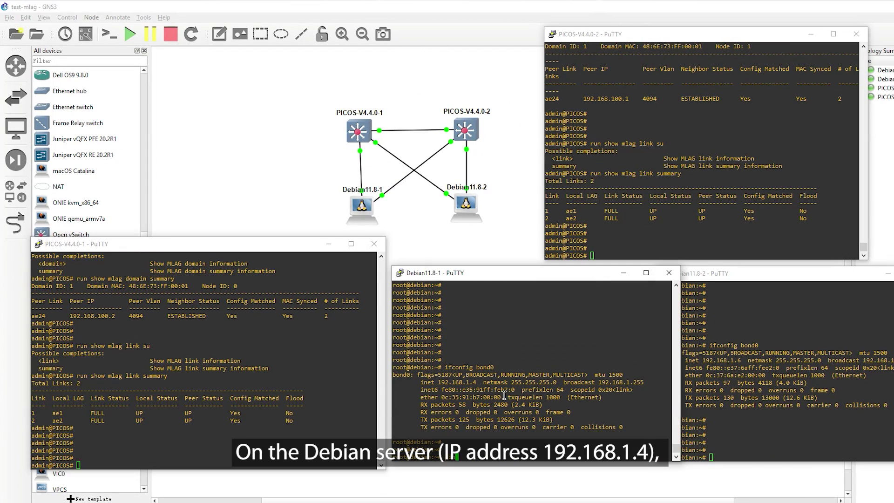
{"action": "type", "text": "ping 192.168.1.6"}
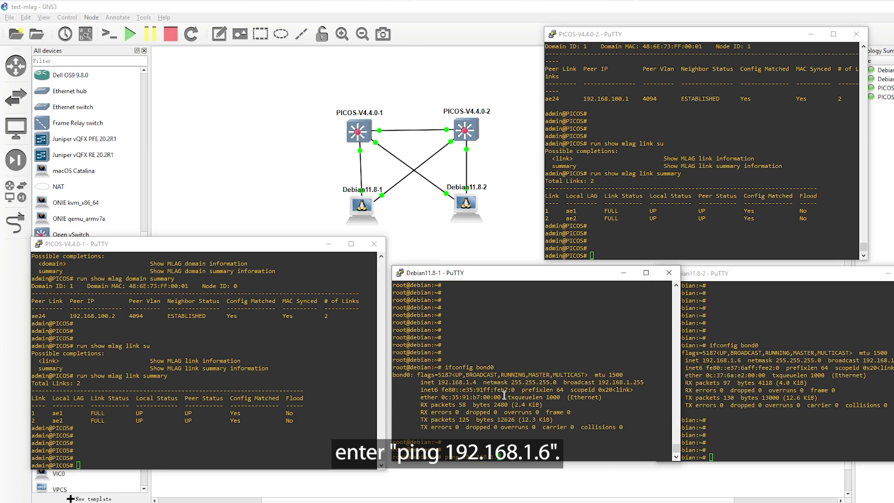
{"action": "key", "text": "Return"}
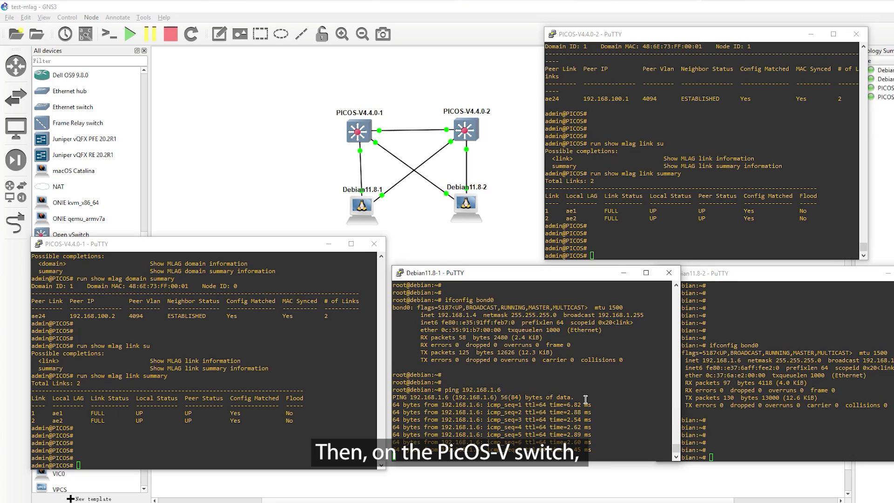
{"action": "key", "text": "ctrl+c"}
Show the MAC address table on PICOS-V4.4.0-1 with run show mac-address table.
{"action": "left_click", "coordinate": [316, 449]}
{"action": "type", "text": "run show mac-address table"}
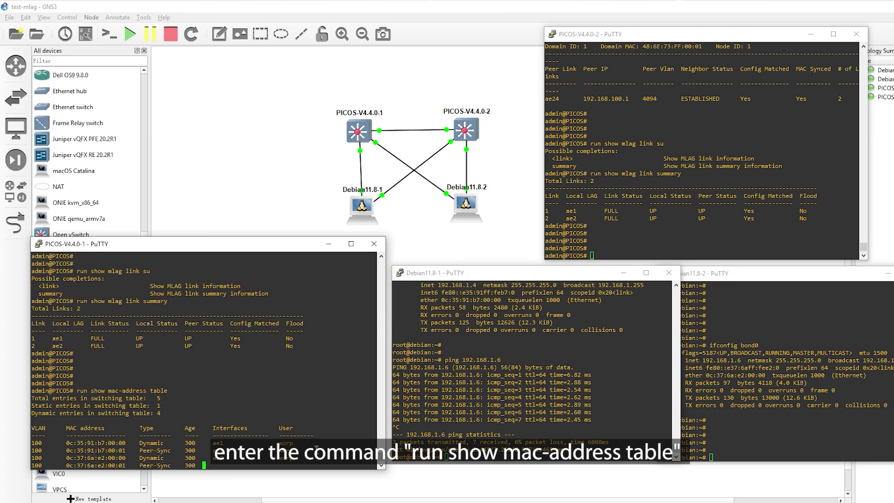
{"action": "key", "text": "Return"}
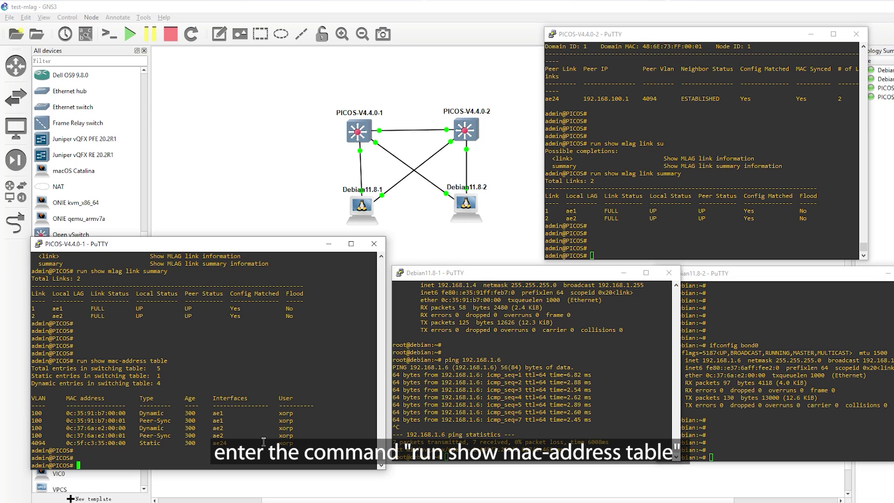
Show the MAC address table on PICOS-V4.4.0-2 with run show mac-address table.
{"action": "left_click", "coordinate": [709, 198]}
{"action": "type", "text": "run show mac-address table"}
{"action": "key", "text": "Return"}
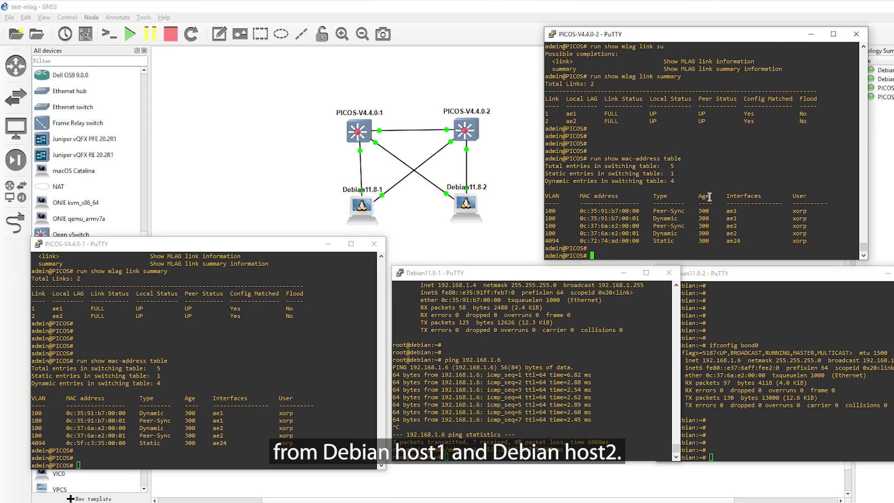
Compare the bond0 MAC addresses of Debian11.8-1 and Debian11.8-2 with the MAC address table entries on both PICOS-V switches.
{"action": "scroll", "coordinate": [599, 338], "scroll_direction": "up", "scroll_amount": 4}
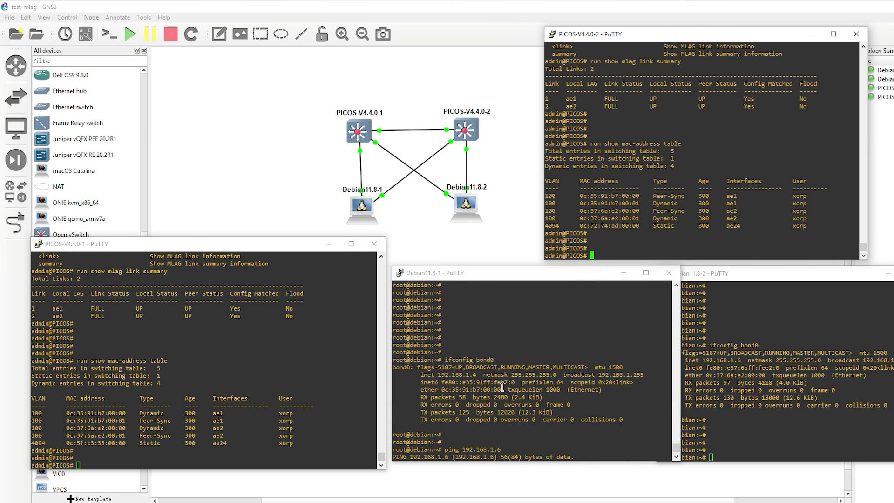
{"action": "left_click_drag", "start_coordinate": [501, 389], "coordinate": [443, 389]}
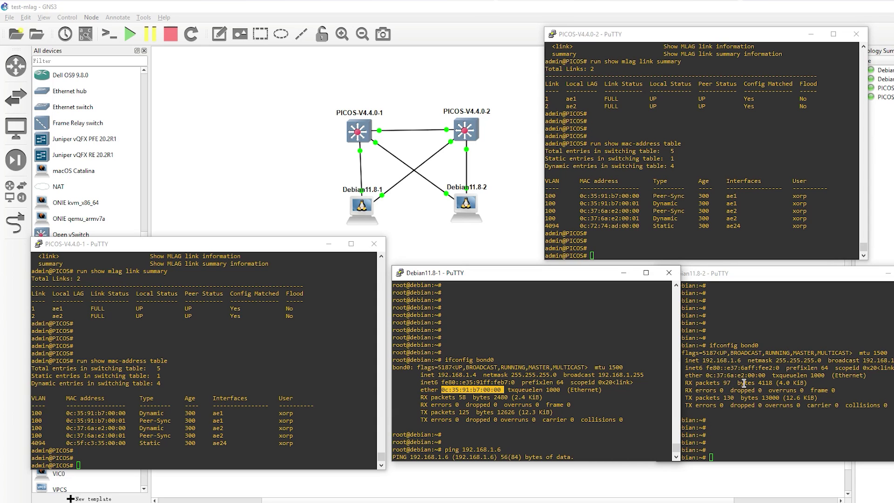
{"action": "left_click", "coordinate": [622, 378]}
{"action": "key", "text": "ctrl+c"}
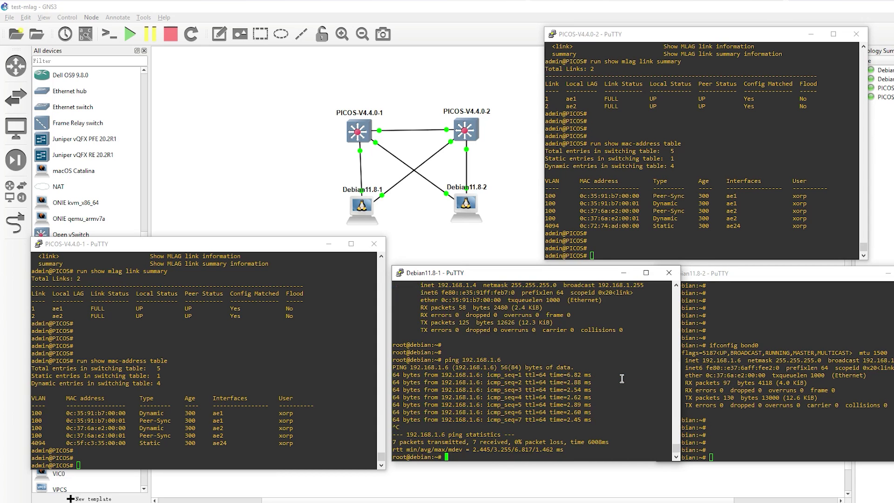
{"action": "left_click_drag", "start_coordinate": [764, 375], "coordinate": [707, 375]}
{"action": "left_click_drag", "start_coordinate": [67, 413], "coordinate": [134, 413]}
{"action": "left_click_drag", "start_coordinate": [65, 428], "coordinate": [127, 427]}
{"action": "left_click_drag", "start_coordinate": [688, 196], "coordinate": [736, 211]}
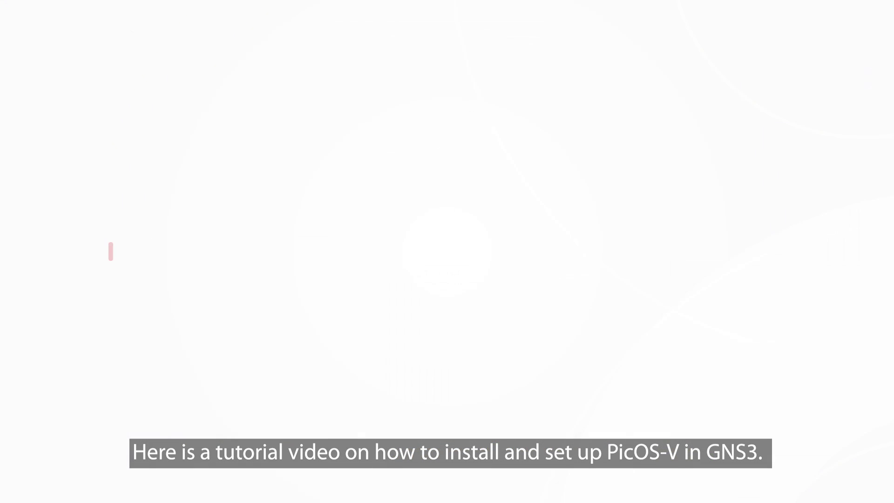